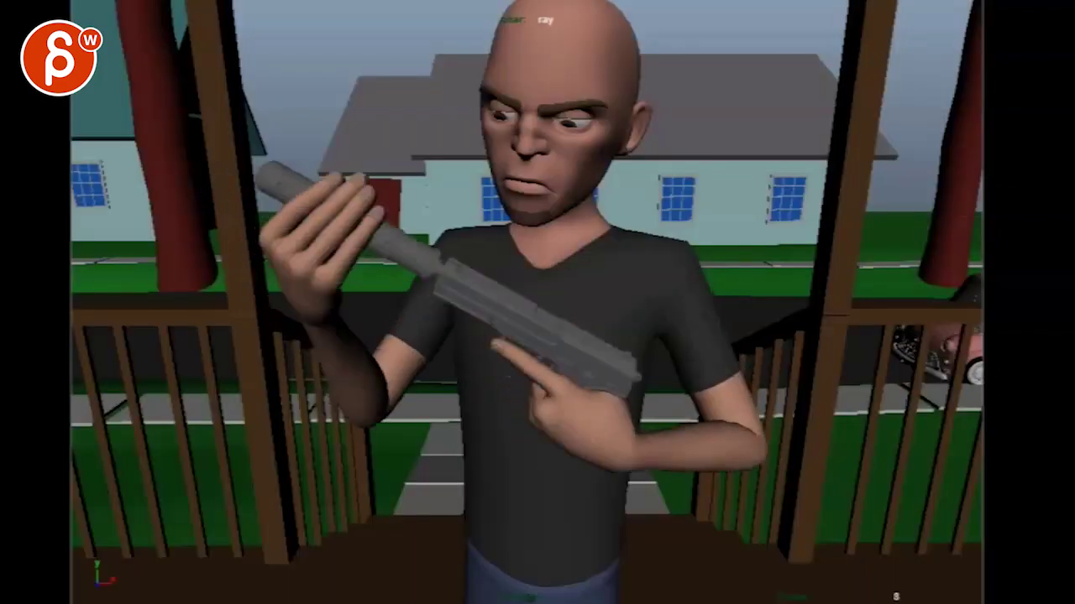
# Draw a guide stroke along the gun's silencer in the bald character's porch shot at frame 8
pyautogui.moveTo(425, 280); pyautogui.dragTo(364, 240)
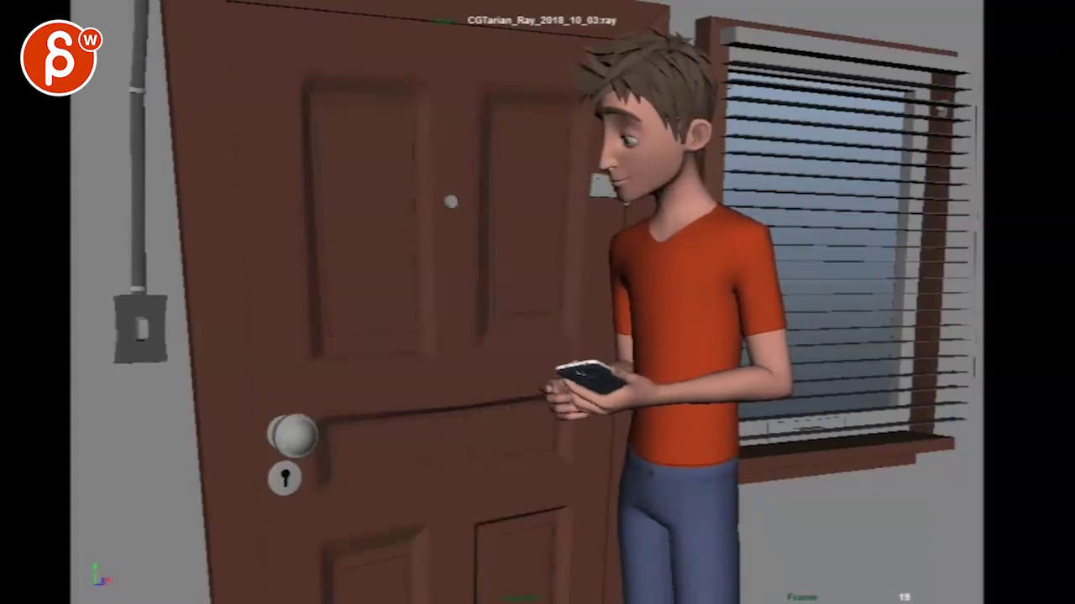
# Sketch direction strokes from the boy's face toward the door in the opening frames of the doorway shot
pyautogui.moveTo(628, 137); pyautogui.dragTo(470, 208)
pyautogui.moveTo(425, 196)
pyautogui.mouseDown()
pyautogui.moveTo(451, 171)
pyautogui.moveTo(477, 168)
pyautogui.mouseUp()
pyautogui.press('space')
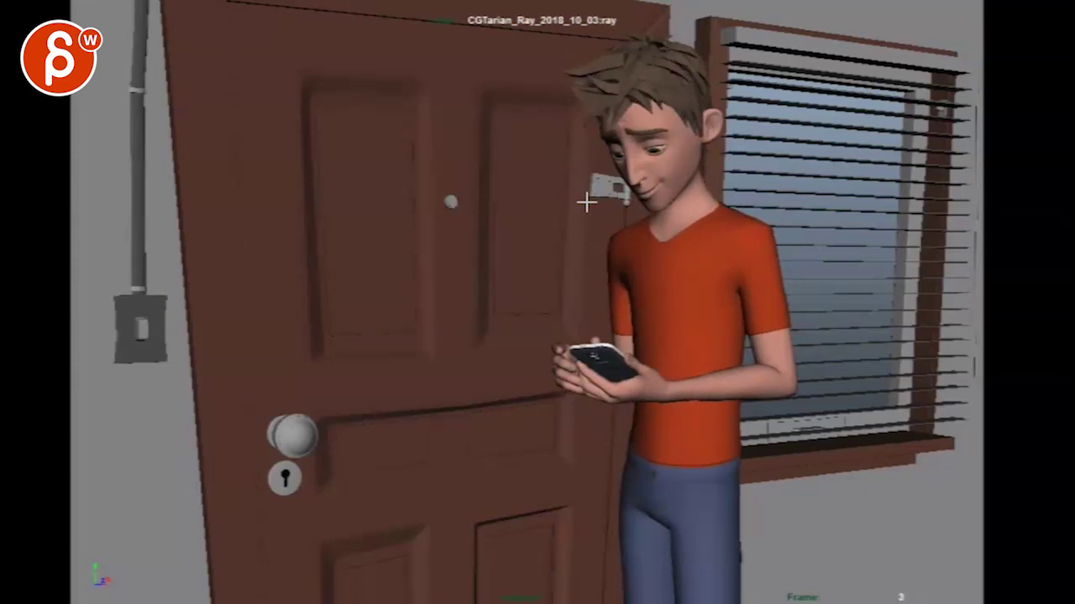
pyautogui.moveTo(533, 114)
pyautogui.mouseDown()
pyautogui.moveTo(638, 61)
pyautogui.moveTo(473, 305)
pyautogui.moveTo(561, 117)
pyautogui.mouseUp()
pyautogui.moveTo(546, 276); pyautogui.dragTo(348, 300)
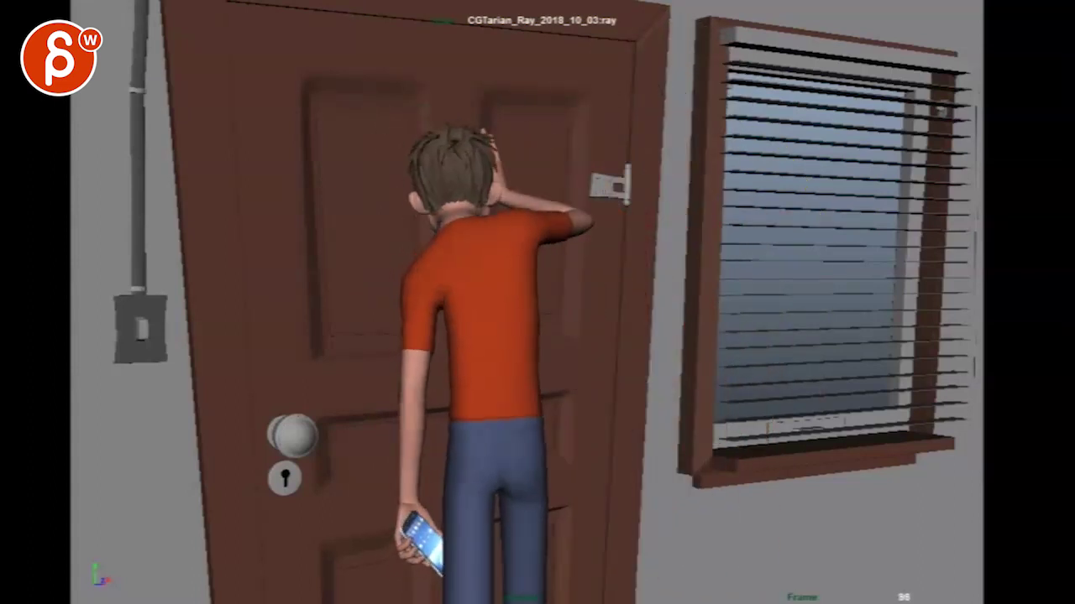
# Circle the doorknob and the back of the boy's head in the doorway shot
pyautogui.moveTo(274, 420)
pyautogui.mouseDown()
pyautogui.moveTo(325, 434)
pyautogui.moveTo(269, 422)
pyautogui.mouseUp()
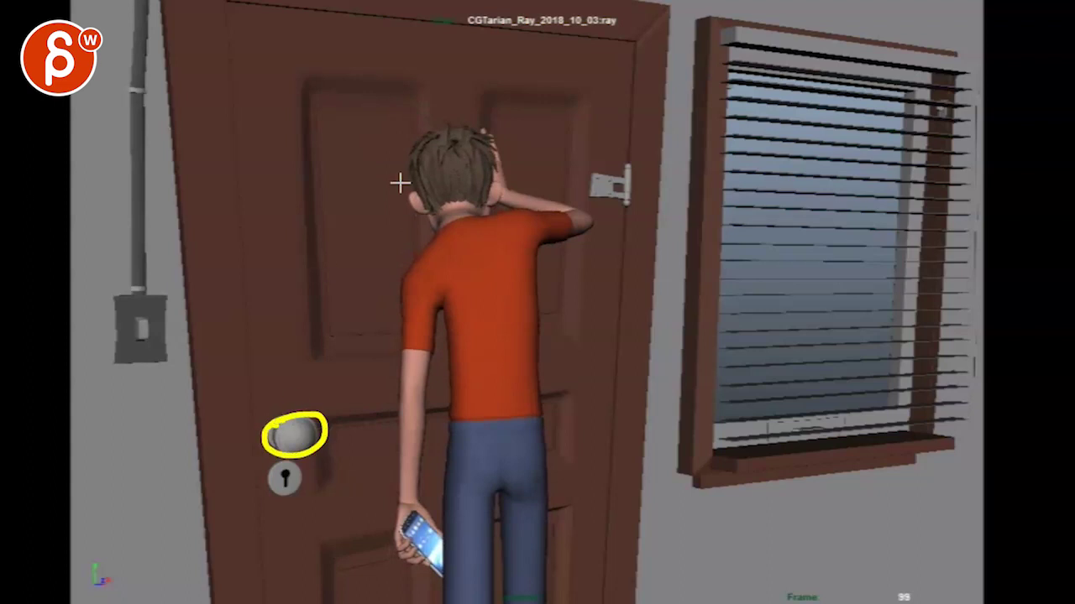
pyautogui.moveTo(428, 172); pyautogui.dragTo(431, 164)
# Trace the top edge and slanting side edges of the door frame at frame 99, and clear the markup
pyautogui.moveTo(639, 42)
pyautogui.mouseDown()
pyautogui.moveTo(464, 45)
pyautogui.moveTo(227, 26)
pyautogui.mouseUp()
pyautogui.moveTo(155, 56); pyautogui.dragTo(273, 480)
pyautogui.moveTo(669, 64); pyautogui.dragTo(638, 475)
pyautogui.moveTo(159, 99); pyautogui.dragTo(196, 289)
pyautogui.moveTo(224, 433)
pyautogui.mouseDown()
pyautogui.moveTo(193, 390)
pyautogui.moveTo(178, 168)
pyautogui.mouseUp()
pyautogui.moveTo(663, 74); pyautogui.dragTo(611, 422)
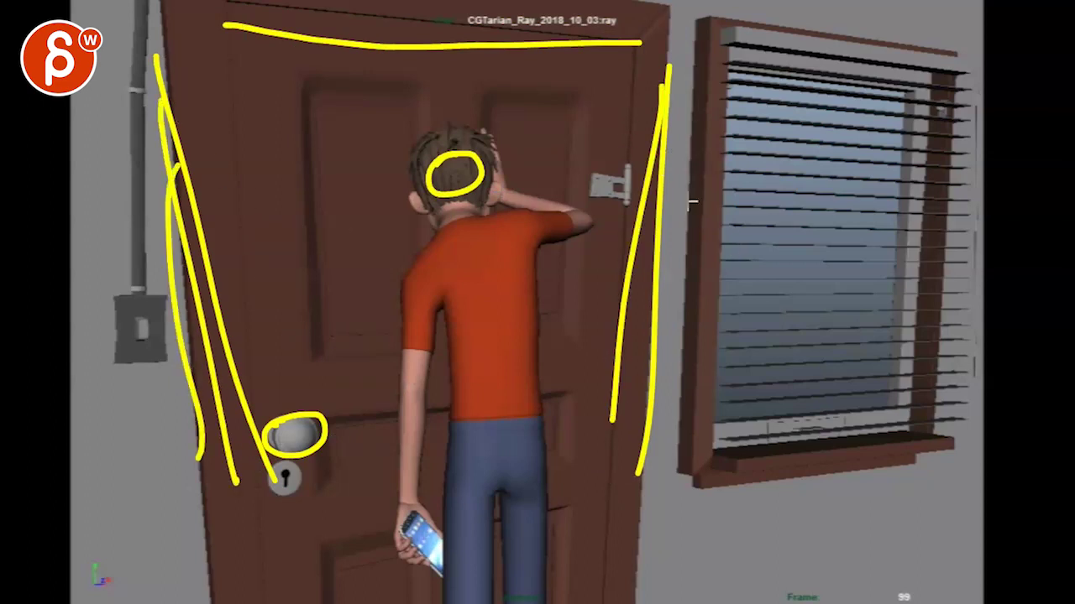
pyautogui.moveTo(180, 107); pyautogui.dragTo(183, 317)
pyautogui.press('Escape')
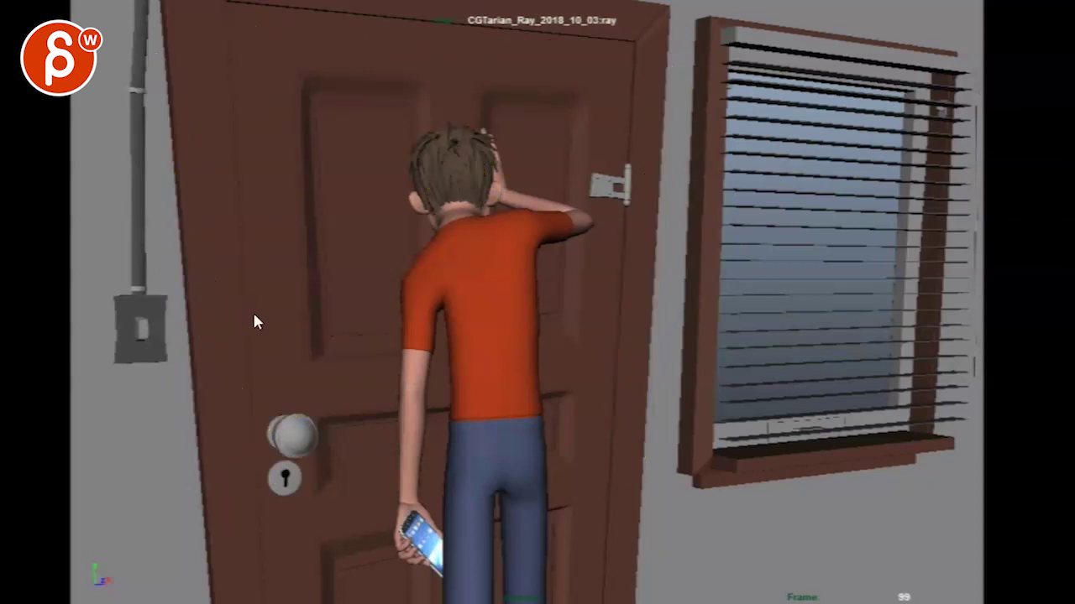
# Trace the slanted verticals of the window and both sides of the door in the doorway shot
pyautogui.moveTo(699, 52); pyautogui.dragTo(716, 403)
pyautogui.moveTo(959, 86)
pyautogui.mouseDown()
pyautogui.moveTo(935, 249)
pyautogui.moveTo(764, 448)
pyautogui.mouseUp()
pyautogui.moveTo(153, 81); pyautogui.dragTo(237, 437)
pyautogui.moveTo(623, 178); pyautogui.dragTo(586, 362)
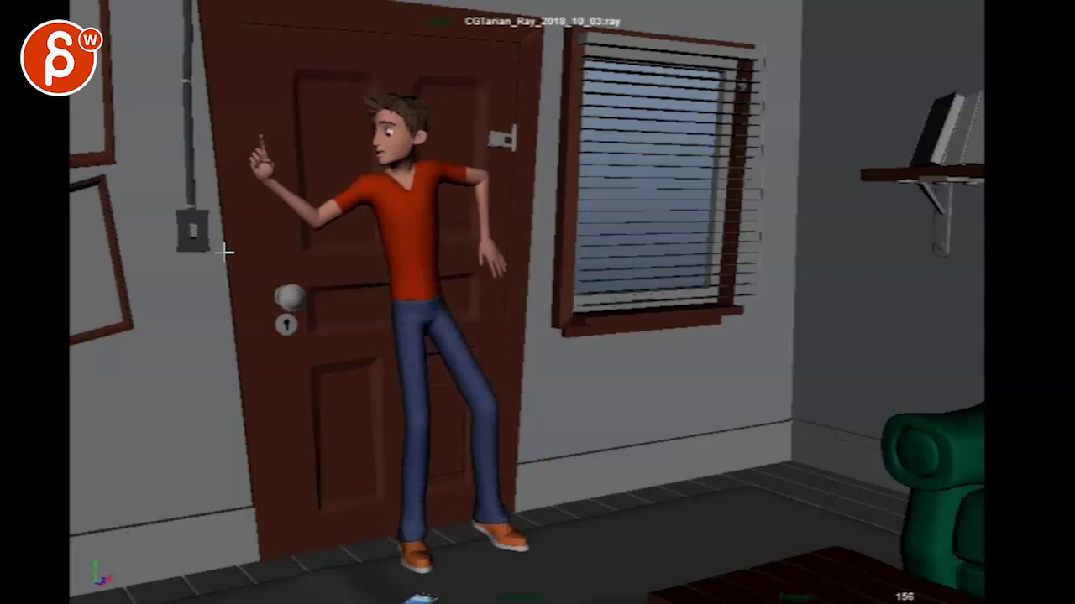
# Trace both side edges of the door in the wide shot at frame 156, and clear the markup
pyautogui.moveTo(201, 36); pyautogui.dragTo(298, 601)
pyautogui.moveTo(534, 127); pyautogui.dragTo(495, 541)
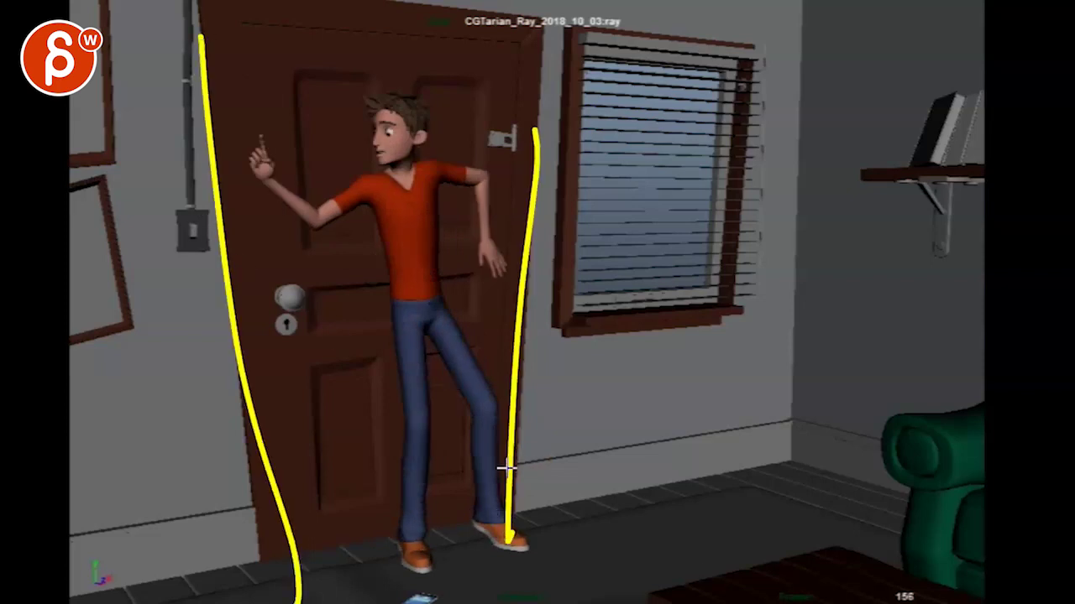
pyautogui.press('Escape')
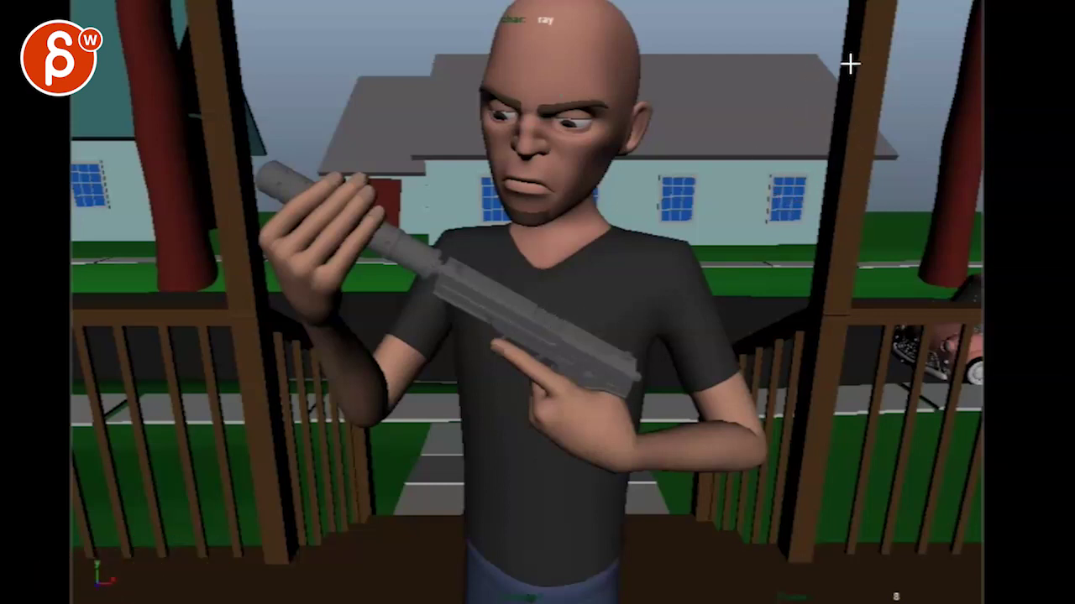
# Draw outward-bowing curves beside the porch posts at frame 8 to illustrate the lens distortion
pyautogui.moveTo(856, 22)
pyautogui.mouseDown()
pyautogui.moveTo(798, 332)
pyautogui.moveTo(886, 61)
pyautogui.moveTo(929, 289)
pyautogui.moveTo(792, 552)
pyautogui.mouseUp()
pyautogui.moveTo(206, 52)
pyautogui.mouseDown()
pyautogui.moveTo(115, 221)
pyautogui.moveTo(288, 582)
pyautogui.mouseUp()
pyautogui.moveTo(865, 52)
pyautogui.mouseDown()
pyautogui.moveTo(945, 385)
pyautogui.moveTo(827, 550)
pyautogui.mouseUp()
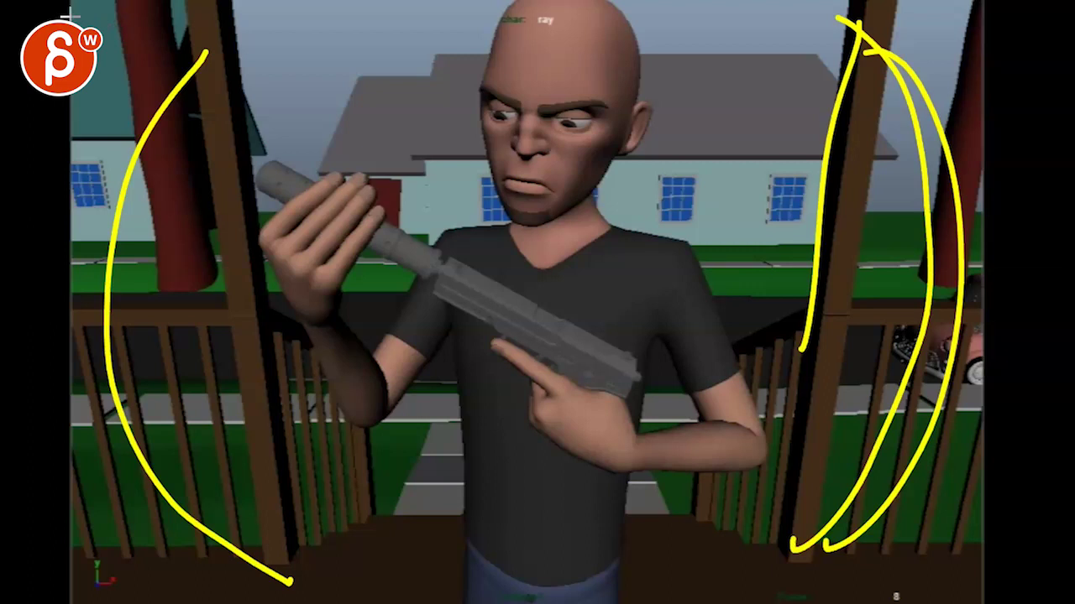
pyautogui.moveTo(191, 7)
pyautogui.mouseDown()
pyautogui.moveTo(118, 51)
pyautogui.moveTo(76, 187)
pyautogui.moveTo(74, 271)
pyautogui.mouseUp()
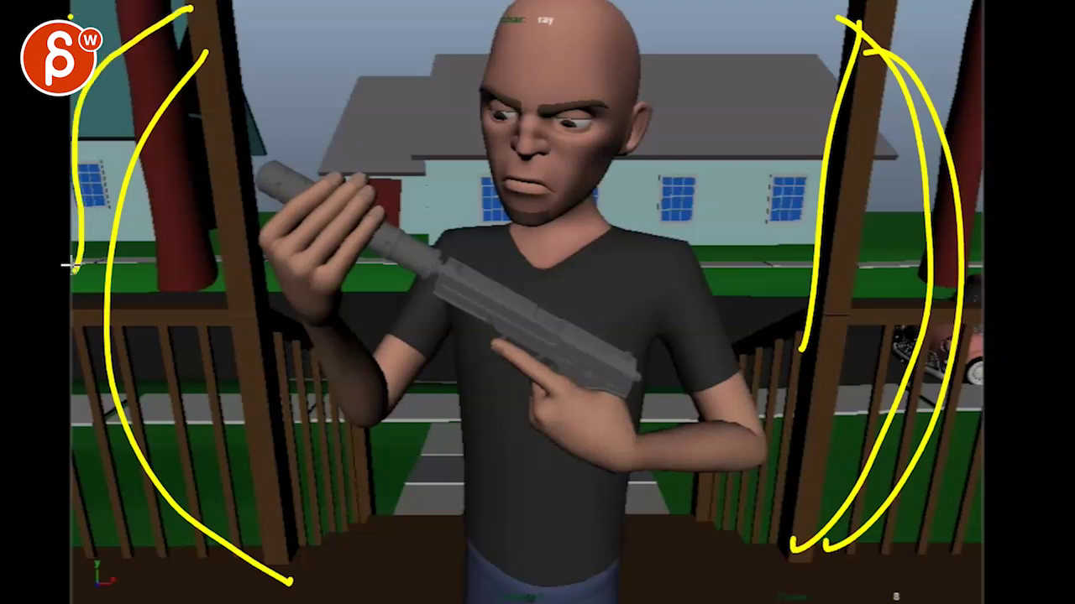
# Hatch the outer side areas of the porch shot and add inner bowed curves beside both posts
pyautogui.moveTo(891, 19); pyautogui.dragTo(995, 155)
pyautogui.moveTo(1004, 15)
pyautogui.mouseDown()
pyautogui.moveTo(1054, 25)
pyautogui.moveTo(1041, 80)
pyautogui.moveTo(1014, 79)
pyautogui.mouseUp()
pyautogui.moveTo(929, 15)
pyautogui.mouseDown()
pyautogui.moveTo(916, 532)
pyautogui.moveTo(878, 526)
pyautogui.mouseUp()
pyautogui.moveTo(1015, 64)
pyautogui.mouseDown()
pyautogui.moveTo(1042, 199)
pyautogui.moveTo(878, 564)
pyautogui.mouseUp()
pyautogui.moveTo(155, 25)
pyautogui.mouseDown()
pyautogui.moveTo(75, 537)
pyautogui.moveTo(223, 566)
pyautogui.moveTo(109, 537)
pyautogui.moveTo(42, 558)
pyautogui.moveTo(52, 139)
pyautogui.moveTo(134, 38)
pyautogui.moveTo(195, 27)
pyautogui.moveTo(117, 71)
pyautogui.moveTo(20, 247)
pyautogui.moveTo(59, 558)
pyautogui.mouseUp()
pyautogui.moveTo(909, 54)
pyautogui.mouseDown()
pyautogui.moveTo(972, 25)
pyautogui.moveTo(949, 30)
pyautogui.moveTo(954, 123)
pyautogui.moveTo(925, 271)
pyautogui.moveTo(1022, 308)
pyautogui.moveTo(887, 478)
pyautogui.moveTo(892, 525)
pyautogui.moveTo(958, 527)
pyautogui.moveTo(975, 575)
pyautogui.moveTo(996, 590)
pyautogui.moveTo(888, 578)
pyautogui.moveTo(900, 556)
pyautogui.mouseUp()
pyautogui.moveTo(990, 174)
pyautogui.mouseDown()
pyautogui.moveTo(815, 523)
pyautogui.moveTo(810, 592)
pyautogui.mouseUp()
pyautogui.moveTo(827, 68)
pyautogui.mouseDown()
pyautogui.moveTo(888, 314)
pyautogui.moveTo(779, 485)
pyautogui.mouseUp()
pyautogui.moveTo(244, 69)
pyautogui.mouseDown()
pyautogui.moveTo(190, 146)
pyautogui.moveTo(264, 513)
pyautogui.mouseUp()
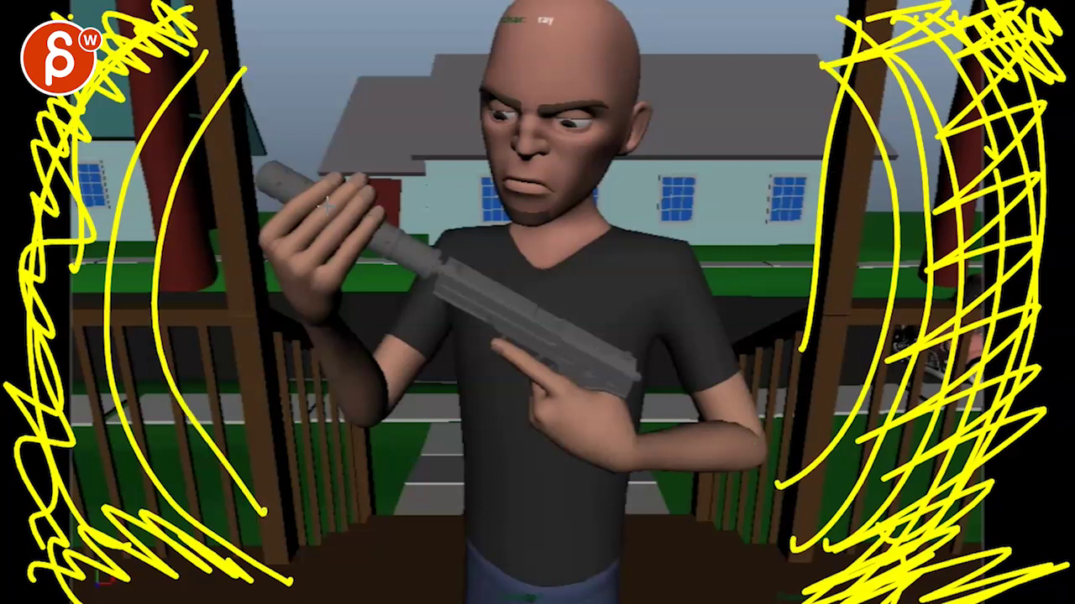
# Draw a straight line through the bald character's centre flanked by two gently bowed curves, and clear the markup
pyautogui.moveTo(335, 111); pyautogui.dragTo(352, 455)
pyautogui.moveTo(545, 114); pyautogui.dragTo(544, 458)
pyautogui.moveTo(668, 76); pyautogui.dragTo(724, 512)
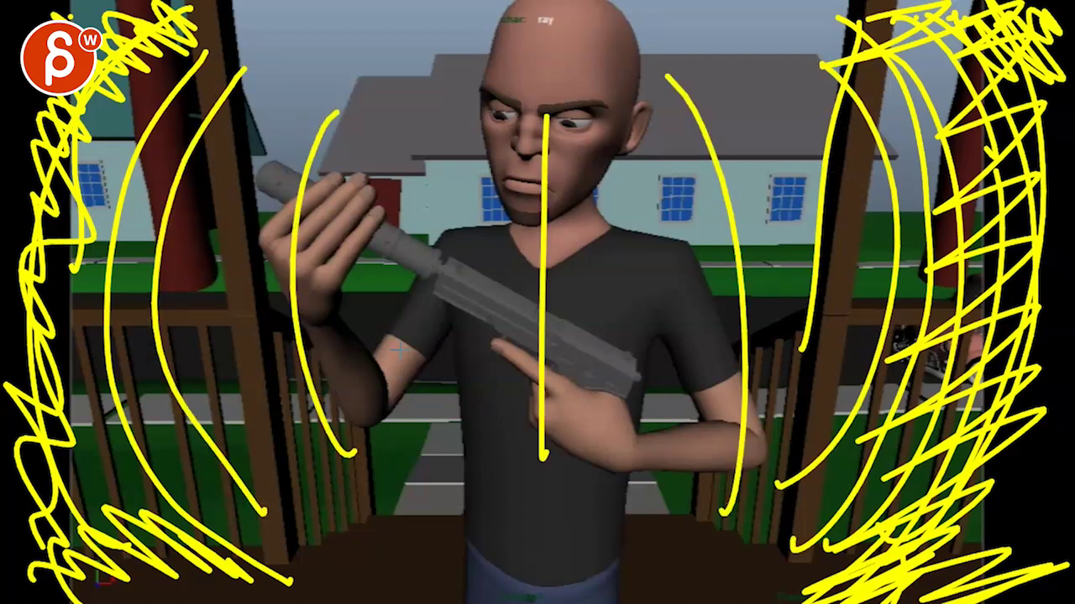
pyautogui.press('Escape')
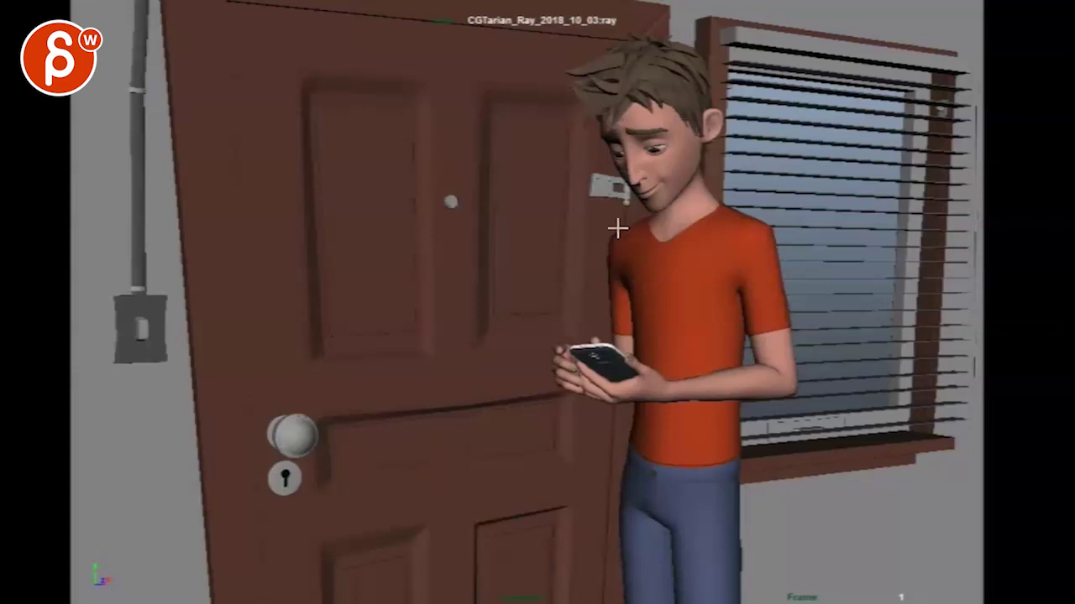
# Outline the door latch beside the boy's face at frame 1, clear the markup and resume playback
pyautogui.moveTo(619, 182)
pyautogui.mouseDown()
pyautogui.moveTo(579, 181)
pyautogui.moveTo(617, 203)
pyautogui.mouseUp()
pyautogui.moveTo(606, 164)
pyautogui.mouseDown()
pyautogui.moveTo(625, 208)
pyautogui.moveTo(616, 174)
pyautogui.moveTo(625, 182)
pyautogui.moveTo(575, 204)
pyautogui.moveTo(628, 195)
pyautogui.mouseUp()
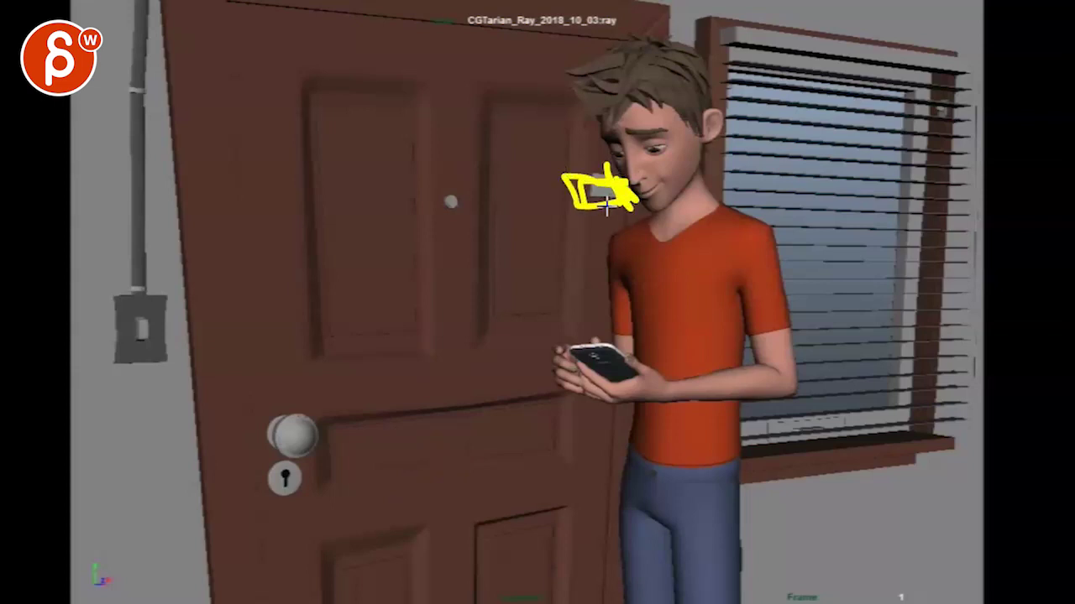
pyautogui.press('Escape')
pyautogui.hotkey('alt', 'v')
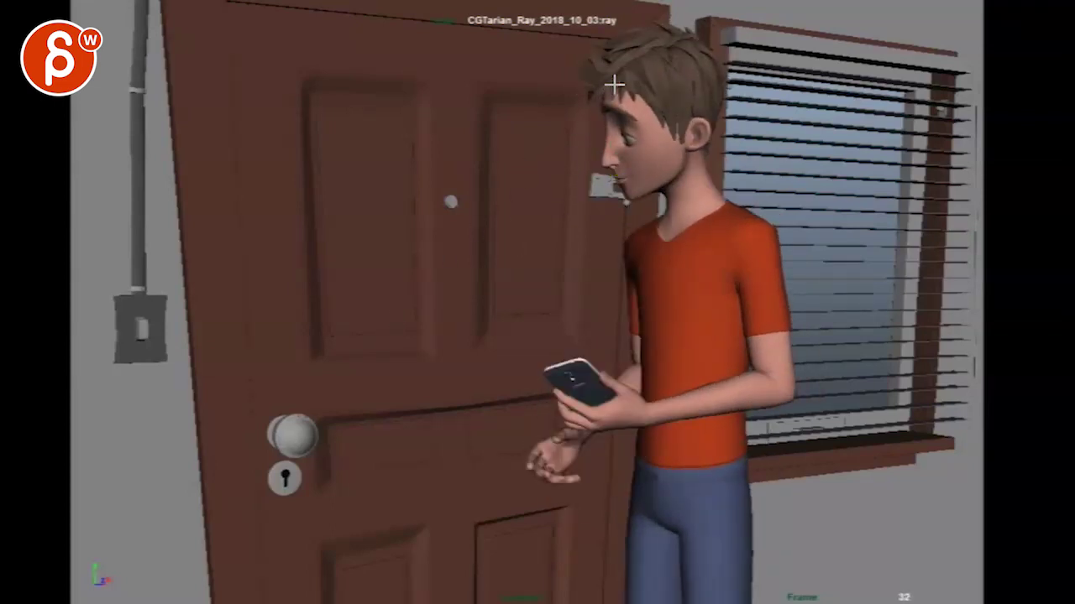
# Draw a stroke over the boy's face profile at frame 32 and clear it
pyautogui.moveTo(614, 85)
pyautogui.mouseDown()
pyautogui.moveTo(587, 170)
pyautogui.moveTo(557, 175)
pyautogui.mouseUp()
pyautogui.press('Escape')
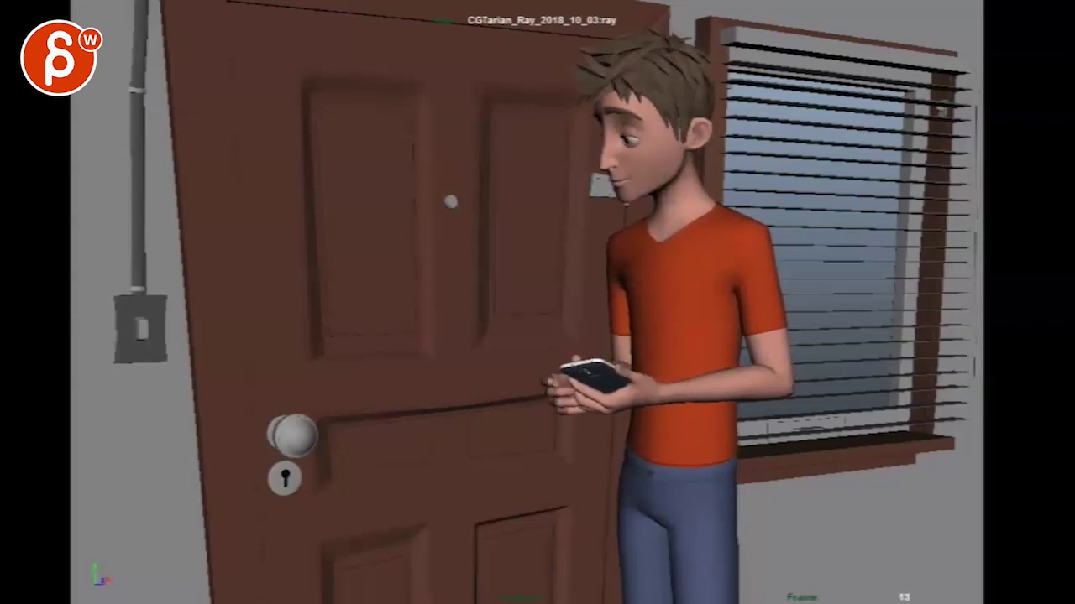
# Sketch head-direction lines, neck strokes and a chest arc over the boy at frame 12, and clear the markup
pyautogui.moveTo(724, 138); pyautogui.dragTo(625, 212)
pyautogui.moveTo(682, 137); pyautogui.dragTo(549, 158)
pyautogui.moveTo(705, 195)
pyautogui.mouseDown()
pyautogui.moveTo(655, 204)
pyautogui.moveTo(694, 207)
pyautogui.mouseUp()
pyautogui.moveTo(690, 170)
pyautogui.mouseDown()
pyautogui.moveTo(701, 206)
pyautogui.moveTo(659, 215)
pyautogui.mouseUp()
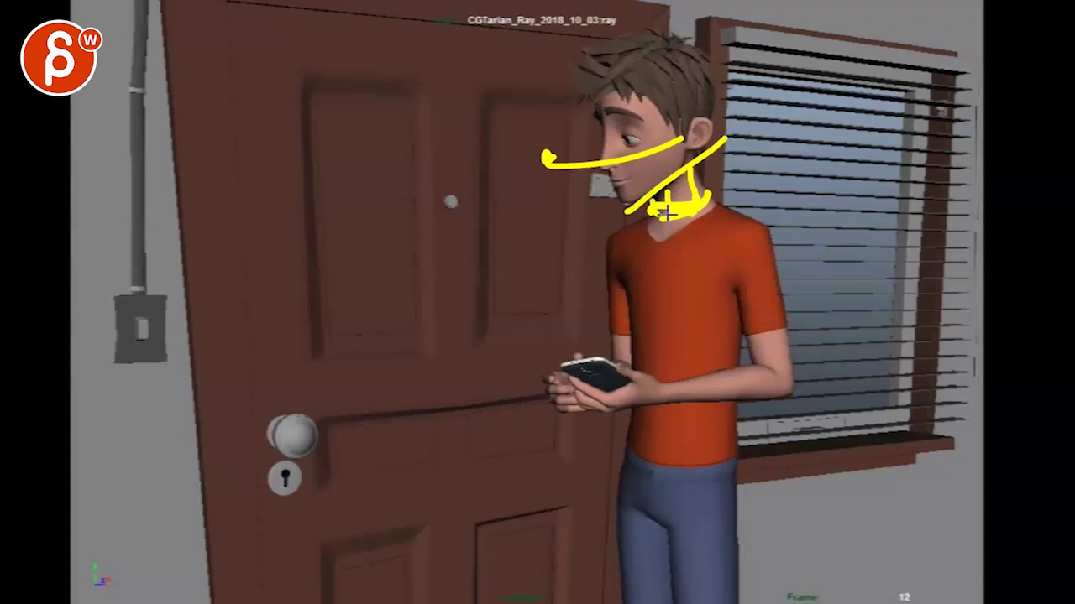
pyautogui.moveTo(729, 243); pyautogui.dragTo(621, 266)
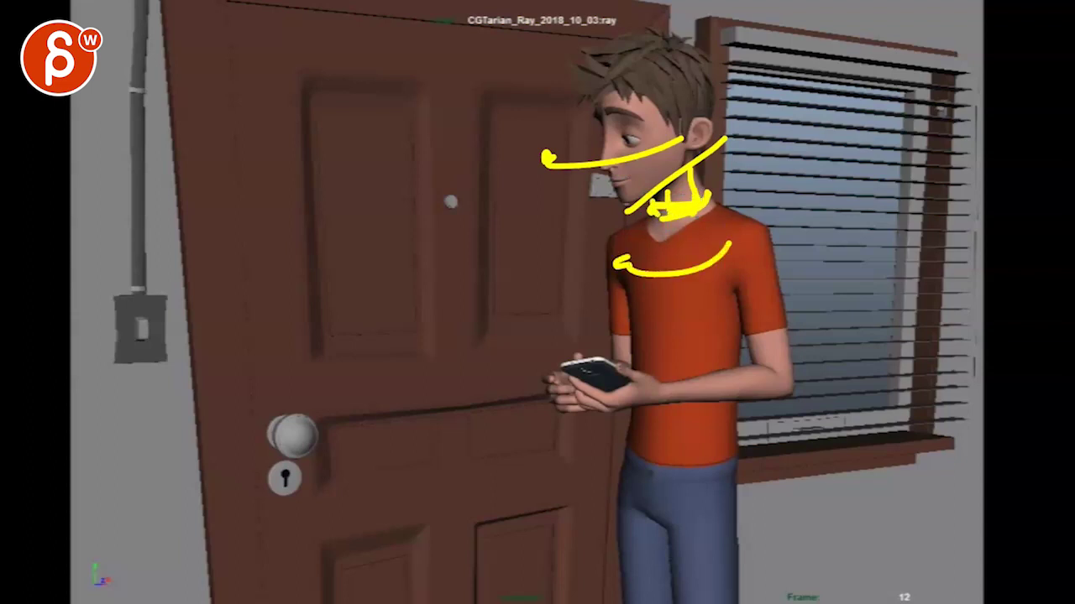
pyautogui.press('Escape')
# Step back to the opening frames, draw a line across the boy's waist and clear it
pyautogui.press('Left')
pyautogui.press('Left')
pyautogui.press('Left')
pyautogui.press('Left')
pyautogui.press('Left')
pyautogui.press('Left')
pyautogui.press('Left')
pyautogui.press('Left')
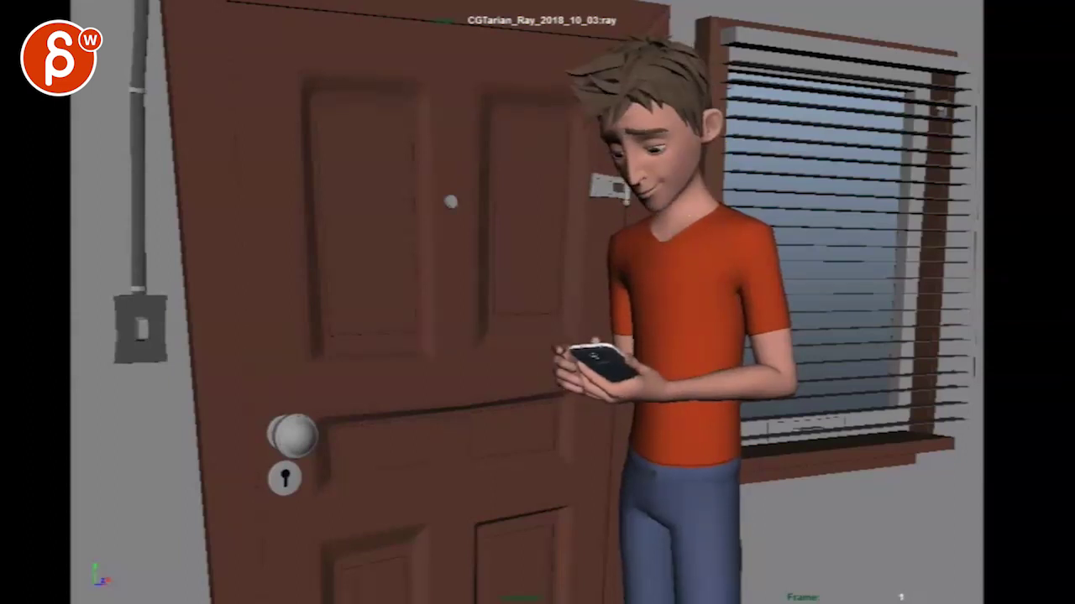
pyautogui.press('Right')
pyautogui.press('Right')
pyautogui.moveTo(717, 470); pyautogui.dragTo(628, 464)
pyautogui.press('Escape')
# Step back and forth through the opening frames to examine the boy's hip movement during the head turn
pyautogui.press('Right')
pyautogui.press('Right')
pyautogui.press('Right')
pyautogui.press('Right')
pyautogui.press('Left')
pyautogui.press('Left')
pyautogui.press('Left')
pyautogui.press('Left')
pyautogui.press('Right')
pyautogui.press('Right')
pyautogui.press('Right')
pyautogui.press('Right')
pyautogui.press('Left')
pyautogui.press('Left')
pyautogui.press('Left')
pyautogui.press('Left')
pyautogui.press('Left')
pyautogui.press('Left')
# Mark the boy's belt line again, clear the mark and resume playback
pyautogui.moveTo(737, 458); pyautogui.dragTo(619, 459)
pyautogui.press('Escape')
pyautogui.press('space')
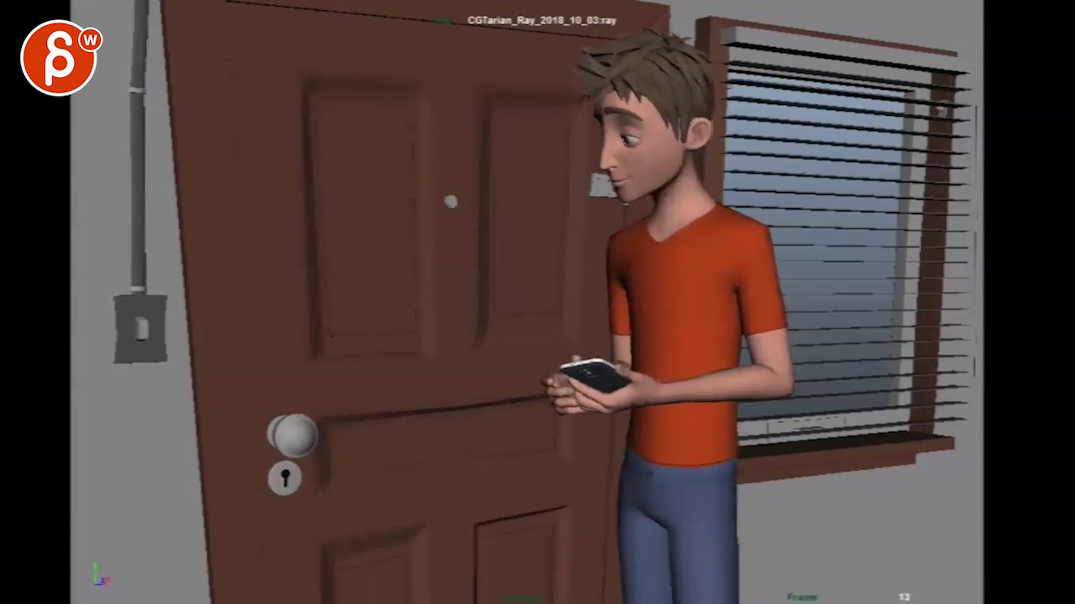
# Sketch the waist line, hip rotation and front-leg strokes over the boy around frame 15, and clear the markup
pyautogui.moveTo(736, 472)
pyautogui.mouseDown()
pyautogui.moveTo(593, 459)
pyautogui.moveTo(609, 585)
pyautogui.mouseUp()
pyautogui.moveTo(644, 494); pyautogui.dragTo(636, 595)
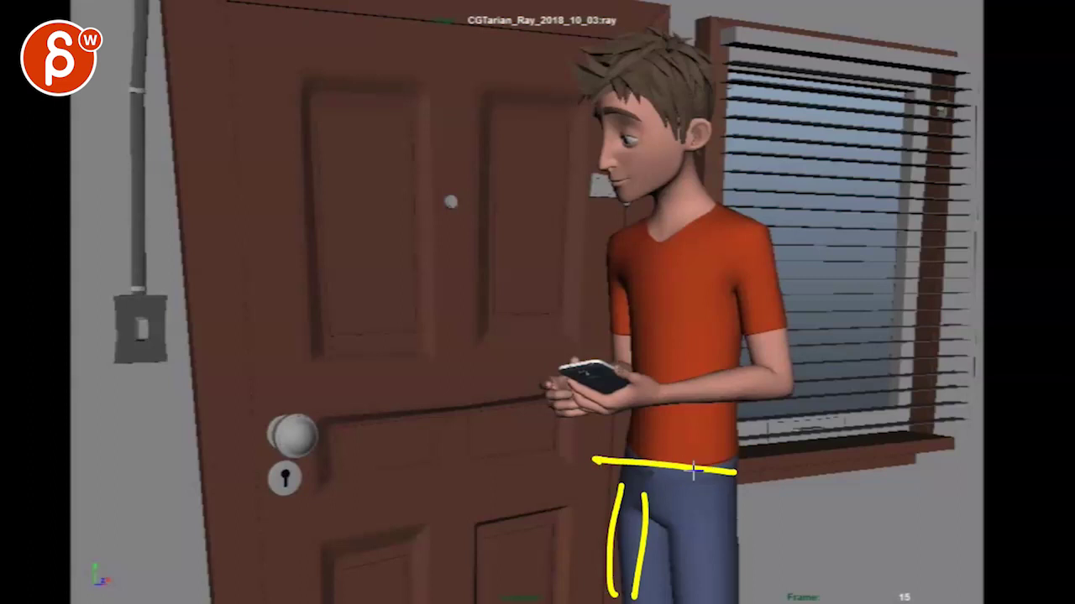
pyautogui.moveTo(720, 479)
pyautogui.mouseDown()
pyautogui.moveTo(623, 463)
pyautogui.moveTo(609, 479)
pyautogui.moveTo(625, 455)
pyautogui.moveTo(741, 503)
pyautogui.mouseUp()
pyautogui.moveTo(614, 451); pyautogui.dragTo(720, 509)
pyautogui.moveTo(614, 467); pyautogui.dragTo(615, 581)
pyautogui.moveTo(614, 485)
pyautogui.mouseDown()
pyautogui.moveTo(648, 523)
pyautogui.moveTo(651, 550)
pyautogui.mouseUp()
pyautogui.press('Escape')
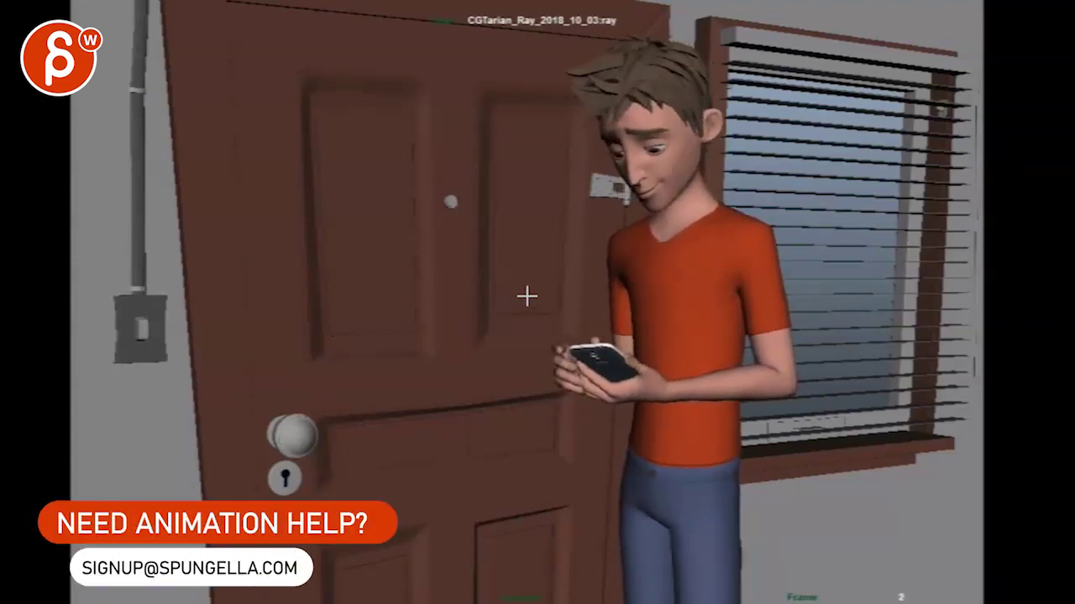
# Mark the fingertips around the boy's phone at frame 1 and resume playback
pyautogui.moveTo(593, 340); pyautogui.dragTo(579, 341)
pyautogui.hotkey('alt', ',')
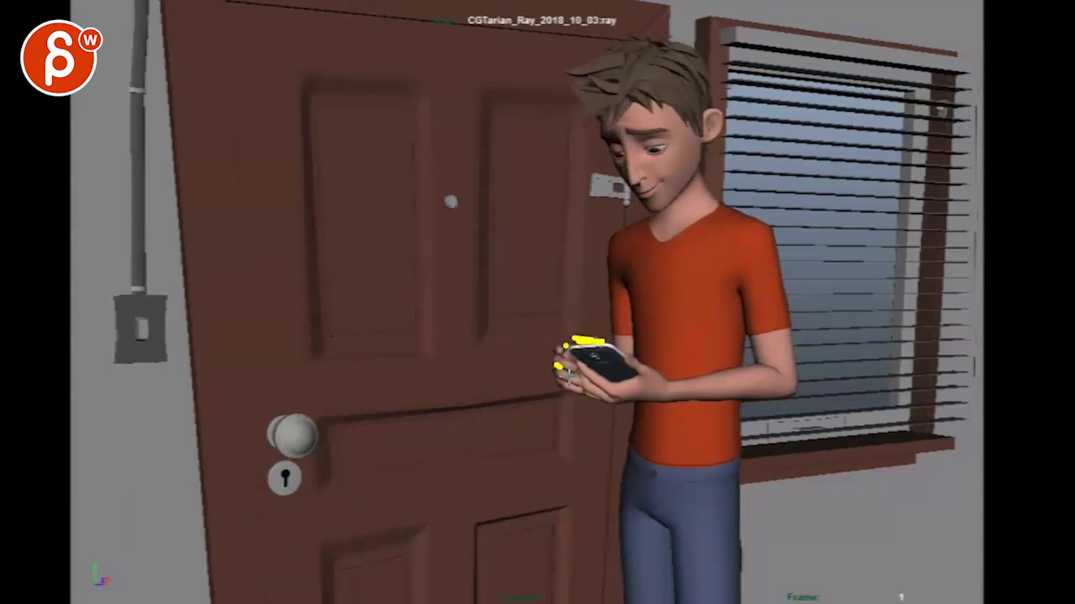
pyautogui.press('space')
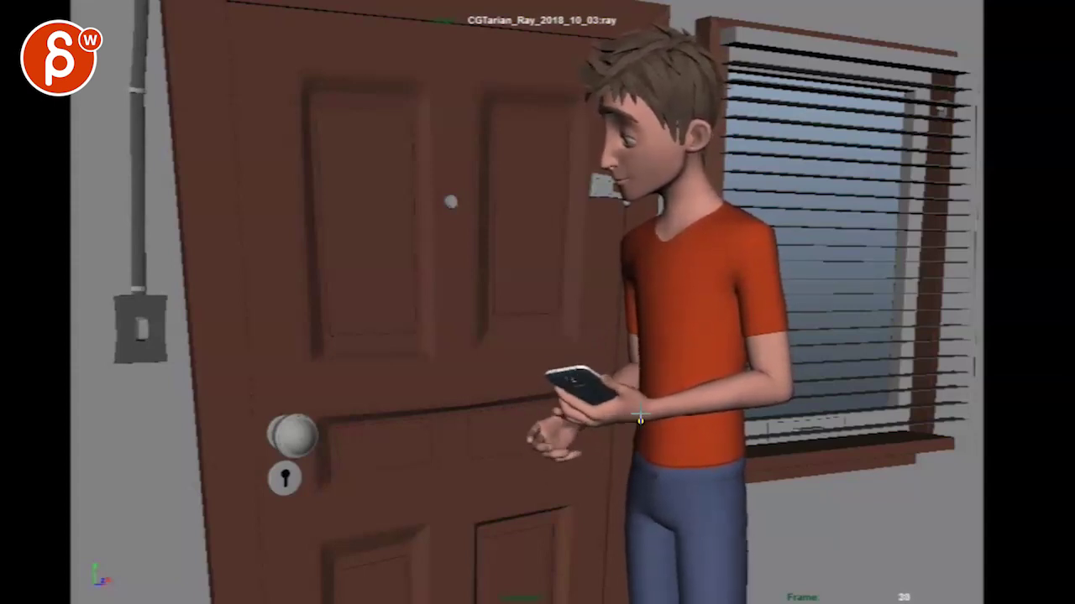
# Step back and forth through the frames where the boy lowers his phone to examine the arm and body movement
pyautogui.press('Right')
pyautogui.press('Right')
pyautogui.press('Left')
pyautogui.press('Left')
pyautogui.press('Left')
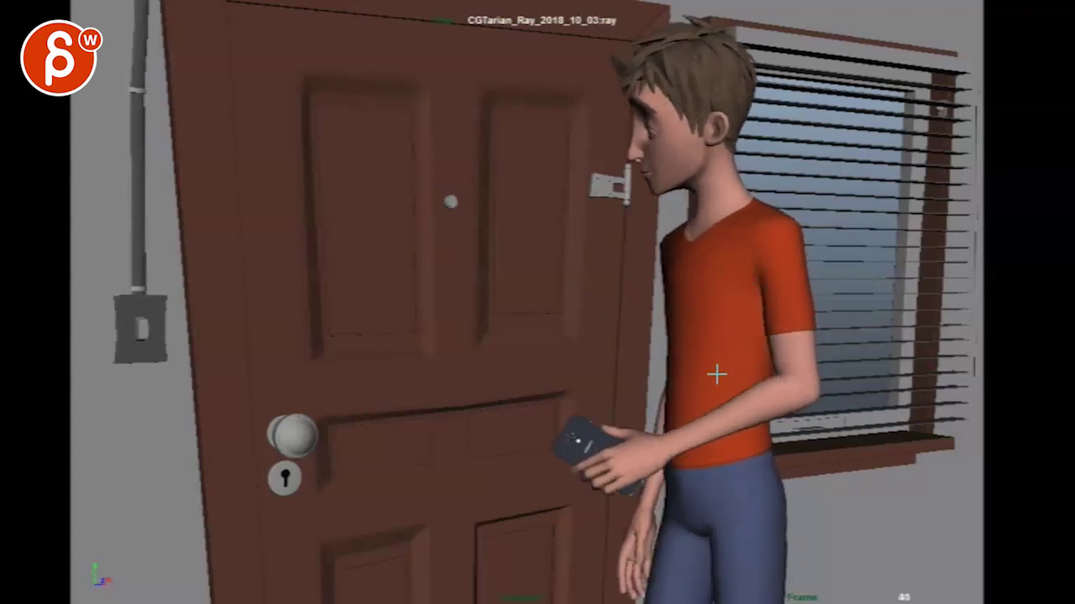
pyautogui.press('Right')
pyautogui.press('Right')
pyautogui.press('Left')
pyautogui.press('Left')
pyautogui.press('Left')
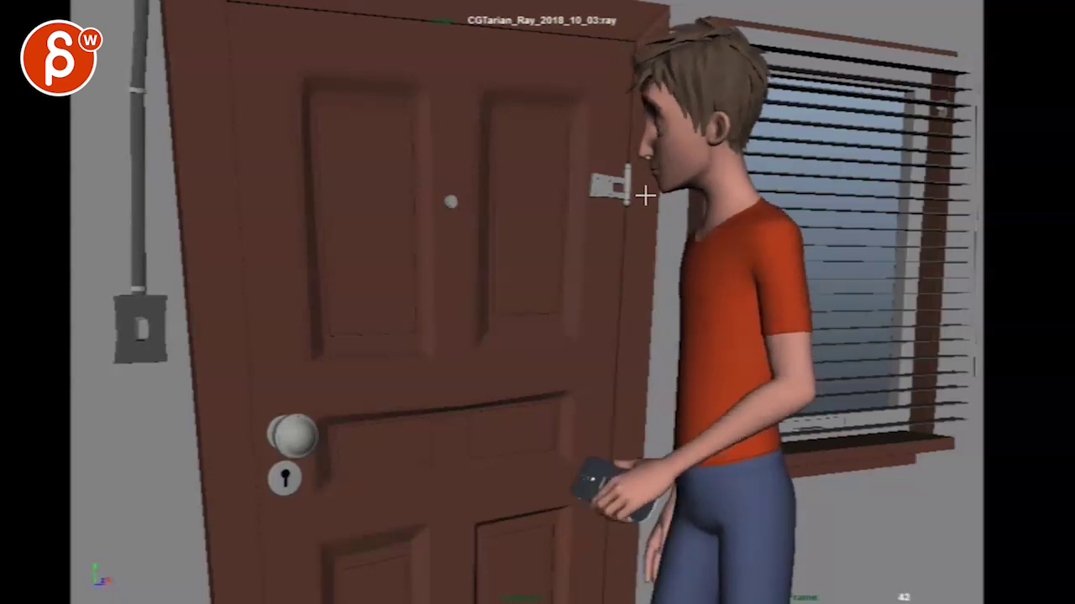
# Draw a stroke above the back of the boy's head at frame 42 and compare neighbouring frames of his turn
pyautogui.moveTo(779, 52)
pyautogui.mouseDown()
pyautogui.moveTo(803, 353)
pyautogui.moveTo(746, 19)
pyautogui.mouseUp()
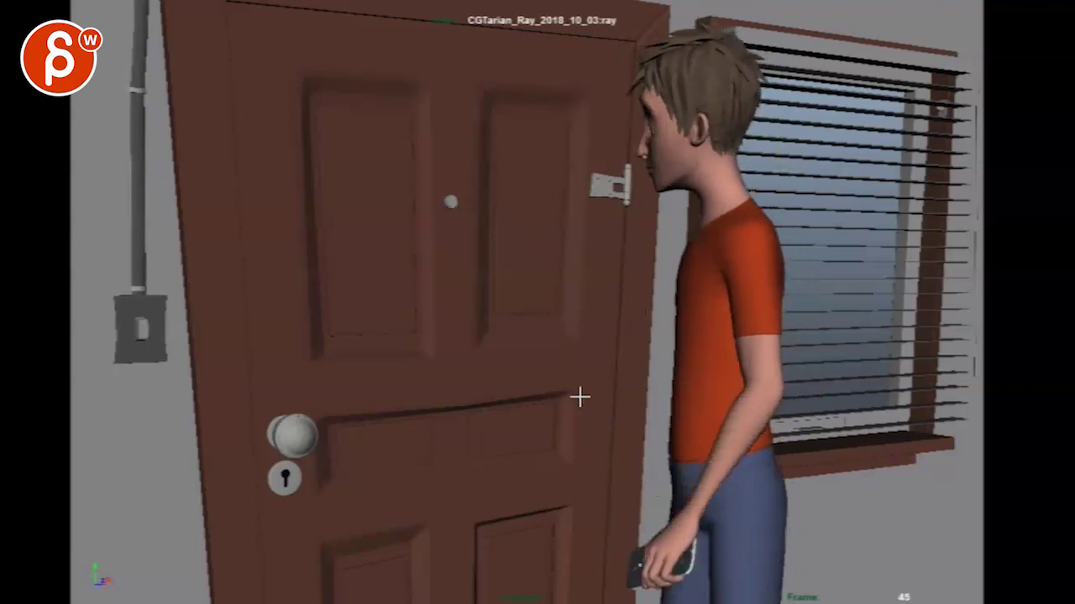
pyautogui.press('Right')
pyautogui.press('Right')
pyautogui.press('Left')
pyautogui.press('Left')
pyautogui.press('Left')
pyautogui.press('Left')
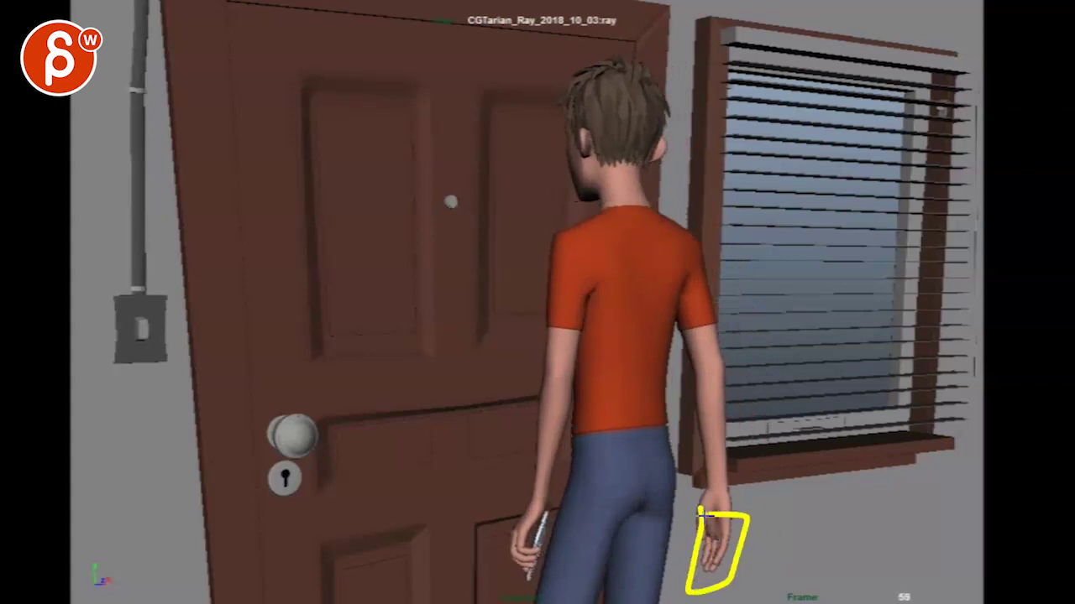
# Step back and forth through the frames around the boxed free hand to examine its motion as the boy approaches the door
pyautogui.press('Right')
pyautogui.press('Right')
pyautogui.press('Right')
pyautogui.press('Right')
pyautogui.press('Right')
pyautogui.press('Right')
pyautogui.press('Right')
pyautogui.press('Left')
pyautogui.press('Left')
pyautogui.press('Left')
pyautogui.press('Left')
pyautogui.press('Left')
pyautogui.press('Left')
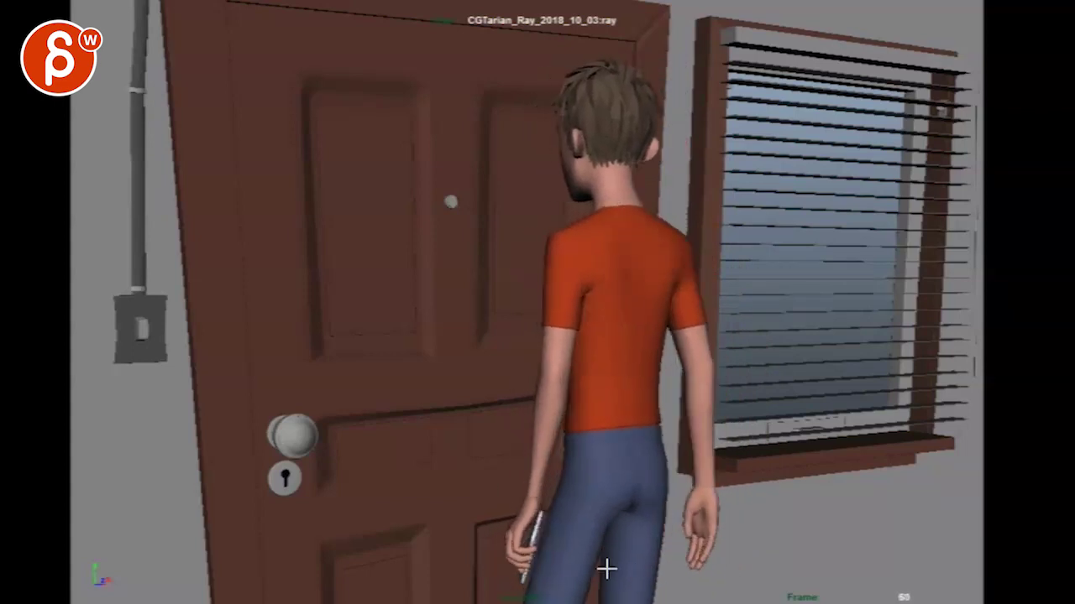
pyautogui.press('Left')
pyautogui.press('Left')
pyautogui.press('Left')
pyautogui.press('Right')
pyautogui.press('Right')
pyautogui.press('Right')
pyautogui.press('Left')
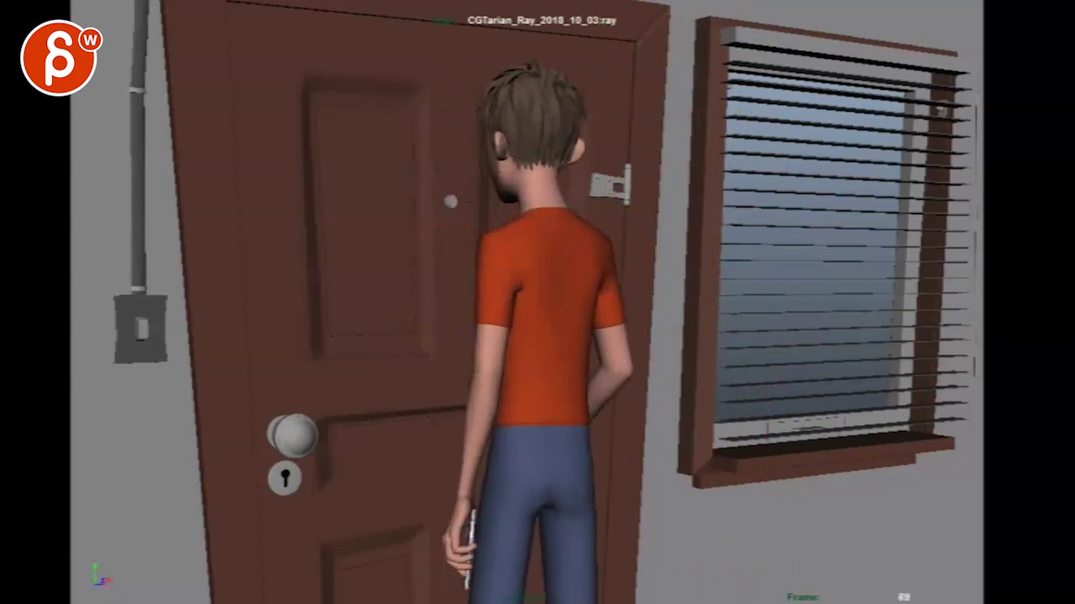
# Sketch the waist line, spread-leg lines and tilted hip curves over the boy's pelvis as he walks to the door
pyautogui.moveTo(628, 418); pyautogui.dragTo(419, 420)
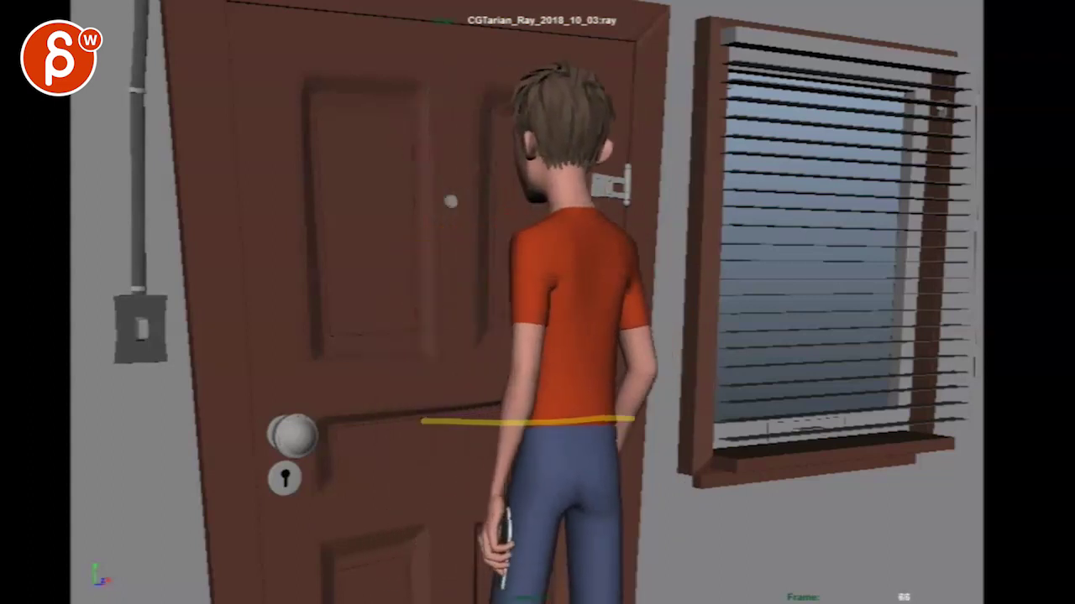
pyautogui.moveTo(560, 460)
pyautogui.mouseDown()
pyautogui.moveTo(502, 600)
pyautogui.moveTo(626, 602)
pyautogui.mouseUp()
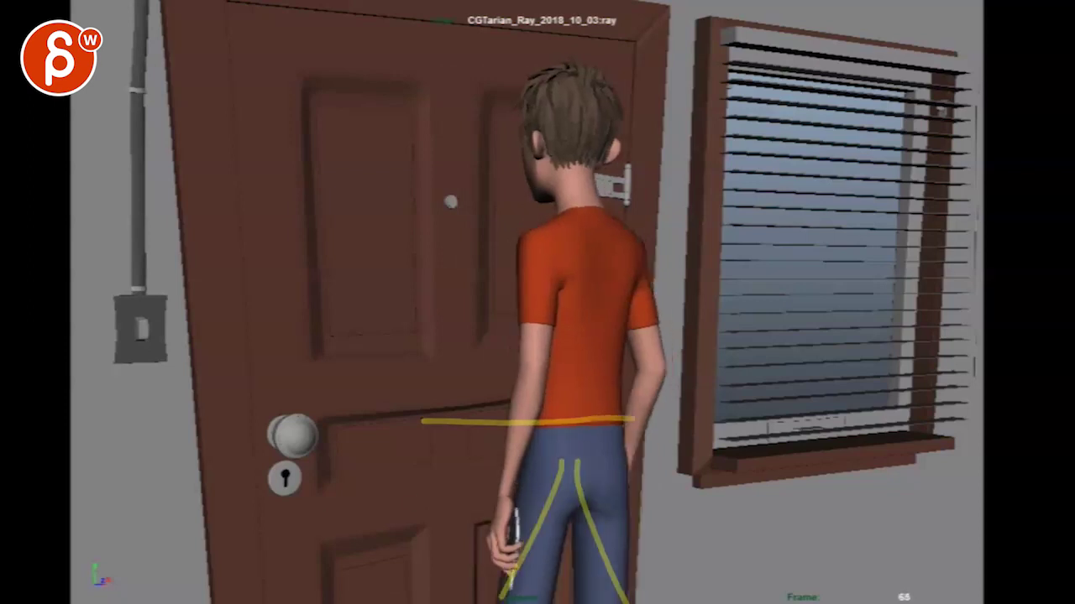
pyautogui.moveTo(495, 438); pyautogui.dragTo(494, 580)
pyautogui.moveTo(583, 466)
pyautogui.mouseDown()
pyautogui.moveTo(494, 438)
pyautogui.moveTo(514, 413)
pyautogui.moveTo(521, 432)
pyautogui.mouseUp()
pyautogui.moveTo(620, 487)
pyautogui.mouseDown()
pyautogui.moveTo(584, 459)
pyautogui.moveTo(483, 442)
pyautogui.moveTo(406, 484)
pyautogui.mouseUp()
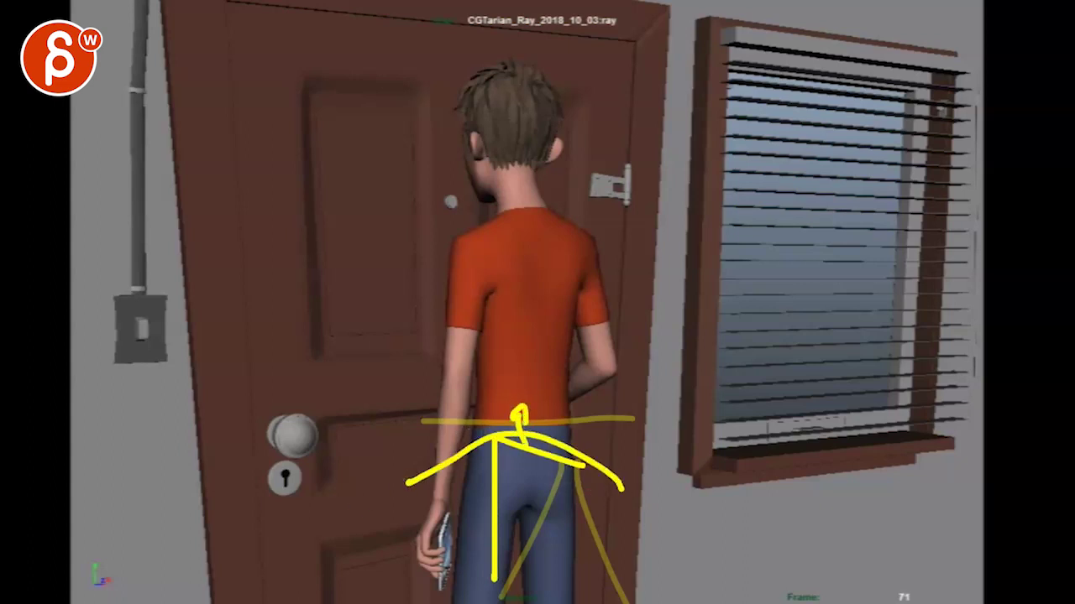
# Draw two lines across the boy's waist and hips at frame 71, and clear the markup
pyautogui.moveTo(624, 419); pyautogui.dragTo(419, 427)
pyautogui.moveTo(654, 468)
pyautogui.mouseDown()
pyautogui.moveTo(585, 439)
pyautogui.moveTo(409, 456)
pyautogui.moveTo(370, 483)
pyautogui.mouseUp()
pyautogui.press('Escape')
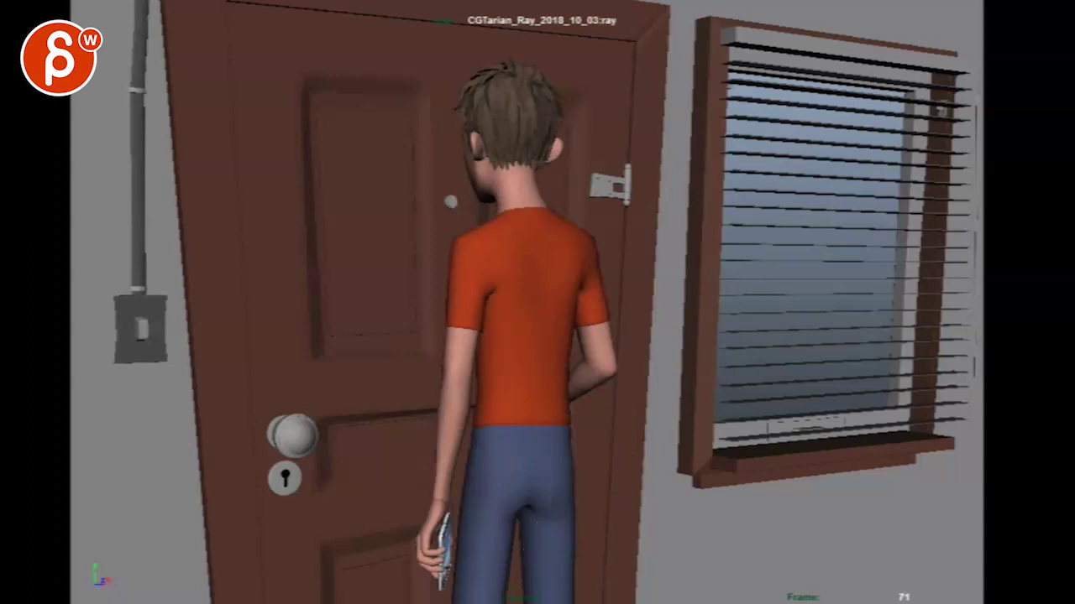
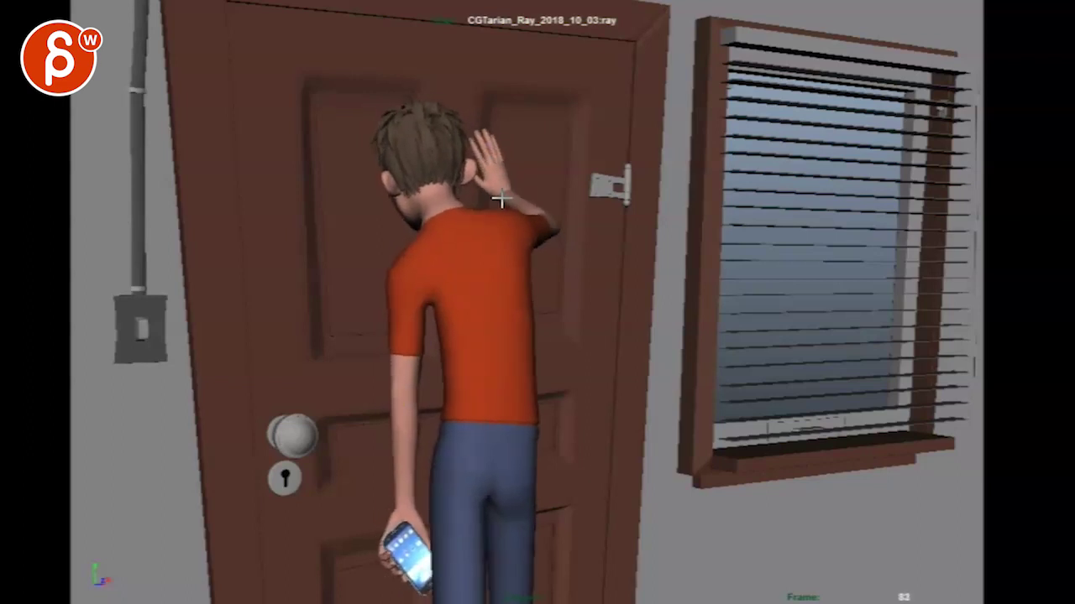
# Draw a stroke beside the boy's head and raised hand, and step back frame by frame to examine his lean against the door
pyautogui.moveTo(453, 127)
pyautogui.mouseDown()
pyautogui.moveTo(502, 122)
pyautogui.moveTo(439, 153)
pyautogui.moveTo(472, 199)
pyautogui.mouseUp()
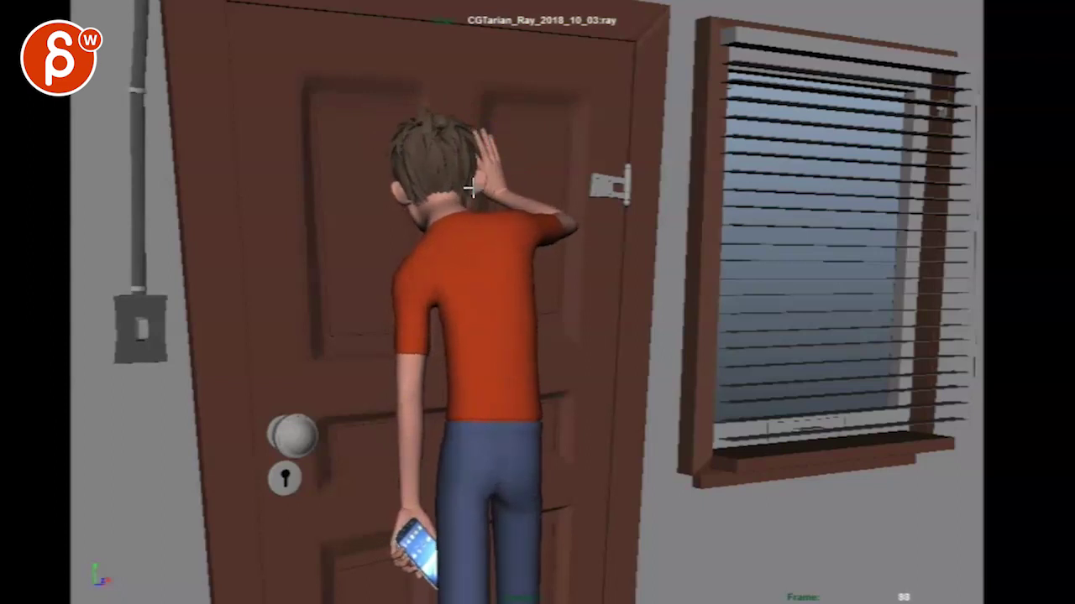
pyautogui.press('Left')
pyautogui.press('Left')
pyautogui.press('Left')
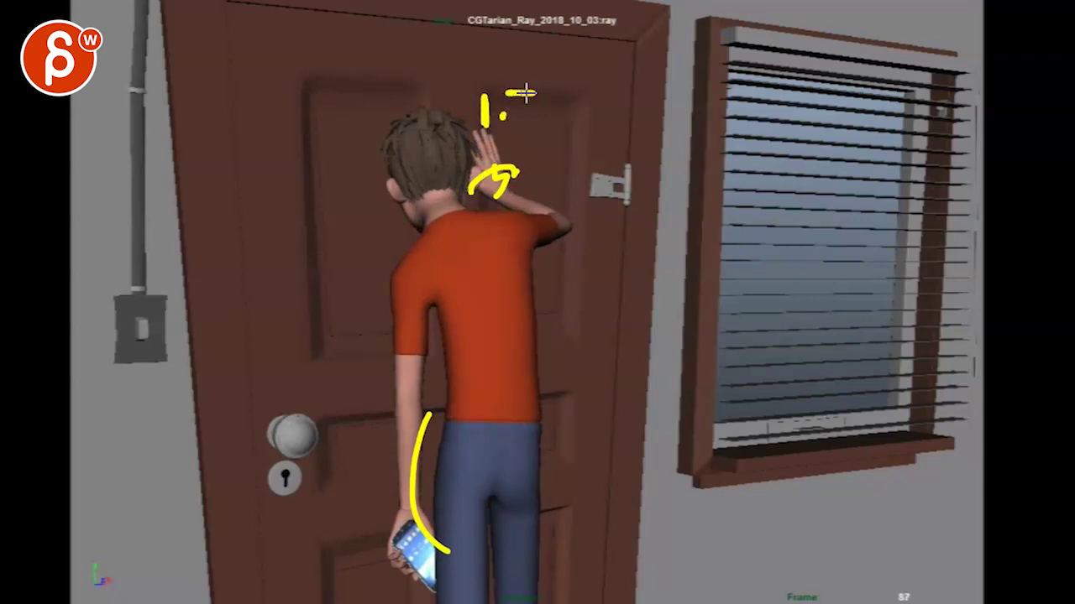
pyautogui.press('Left')
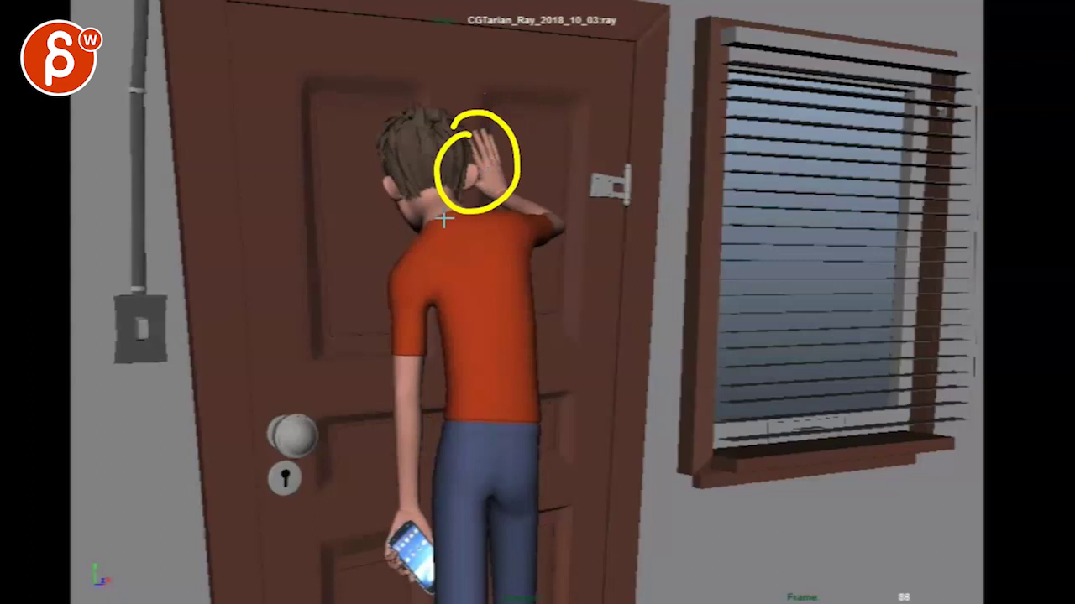
pyautogui.press('Left')
pyautogui.press('Left')
pyautogui.press('Left')
pyautogui.press('Left')
pyautogui.press('Left')
pyautogui.press('Left')
pyautogui.press('Left')
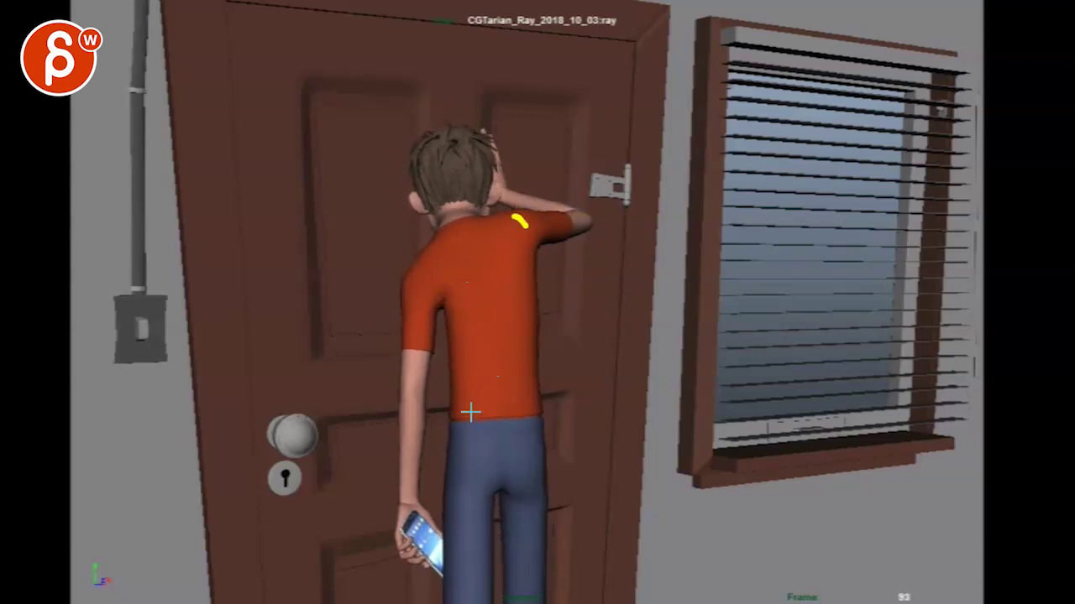
# Sketch a leaning torso, spine curve and lowered head over the boy's back at frame 93
pyautogui.moveTo(470, 411)
pyautogui.mouseDown()
pyautogui.moveTo(462, 319)
pyautogui.moveTo(438, 252)
pyautogui.mouseUp()
pyautogui.moveTo(539, 410); pyautogui.dragTo(494, 242)
pyautogui.moveTo(408, 214)
pyautogui.mouseDown()
pyautogui.moveTo(465, 239)
pyautogui.moveTo(489, 232)
pyautogui.moveTo(494, 218)
pyautogui.moveTo(581, 230)
pyautogui.moveTo(486, 178)
pyautogui.moveTo(506, 197)
pyautogui.moveTo(487, 134)
pyautogui.mouseUp()
pyautogui.moveTo(413, 243); pyautogui.dragTo(520, 405)
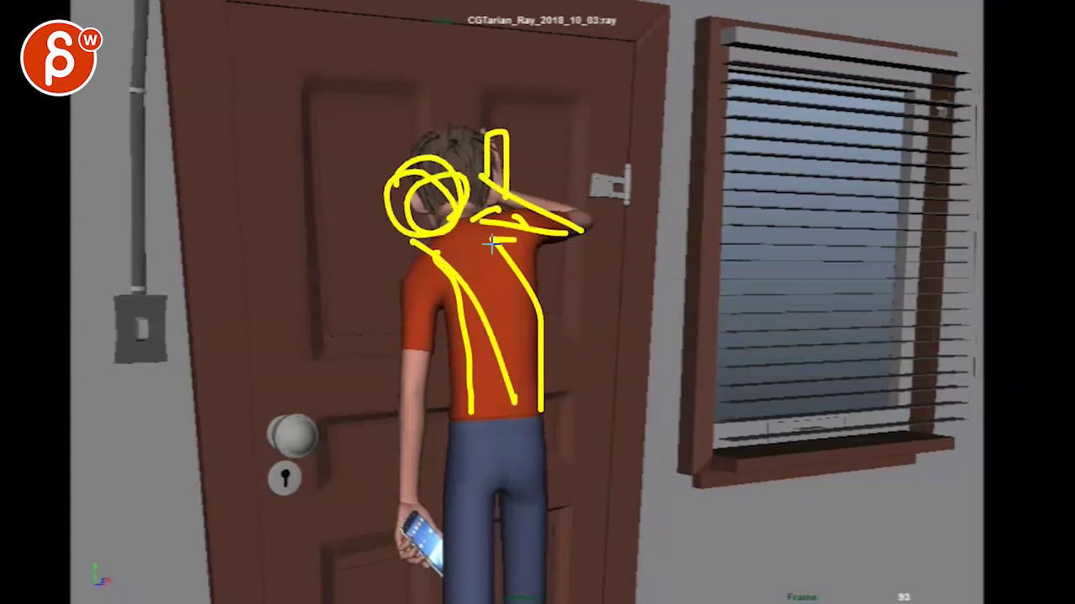
pyautogui.moveTo(482, 220); pyautogui.dragTo(561, 401)
pyautogui.moveTo(430, 225); pyautogui.dragTo(524, 424)
# Add a tilted hip line, both legs and the hanging arm to the pose sketch at frame 93, and clear the markup
pyautogui.moveTo(585, 394)
pyautogui.mouseDown()
pyautogui.moveTo(458, 412)
pyautogui.moveTo(483, 544)
pyautogui.mouseUp()
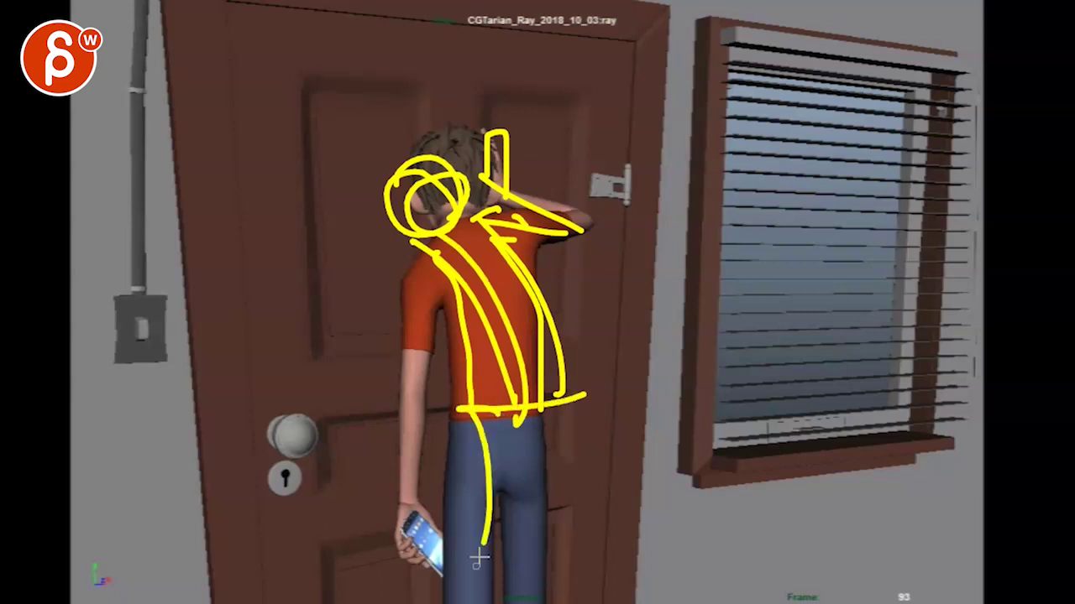
pyautogui.moveTo(570, 402); pyautogui.dragTo(538, 594)
pyautogui.moveTo(507, 477); pyautogui.dragTo(501, 518)
pyautogui.moveTo(415, 330); pyautogui.dragTo(418, 532)
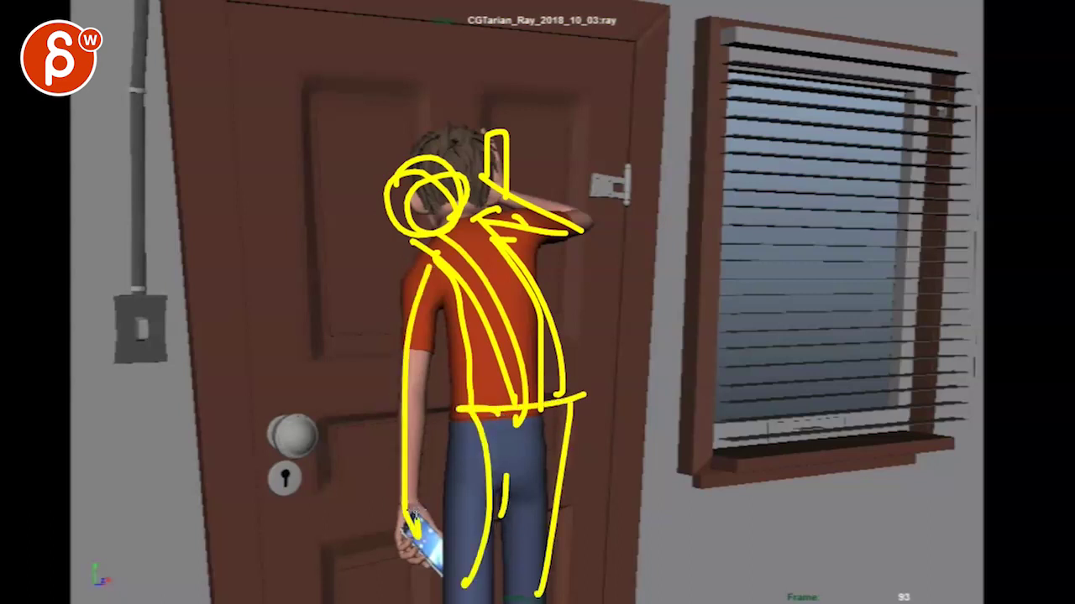
pyautogui.press('e')
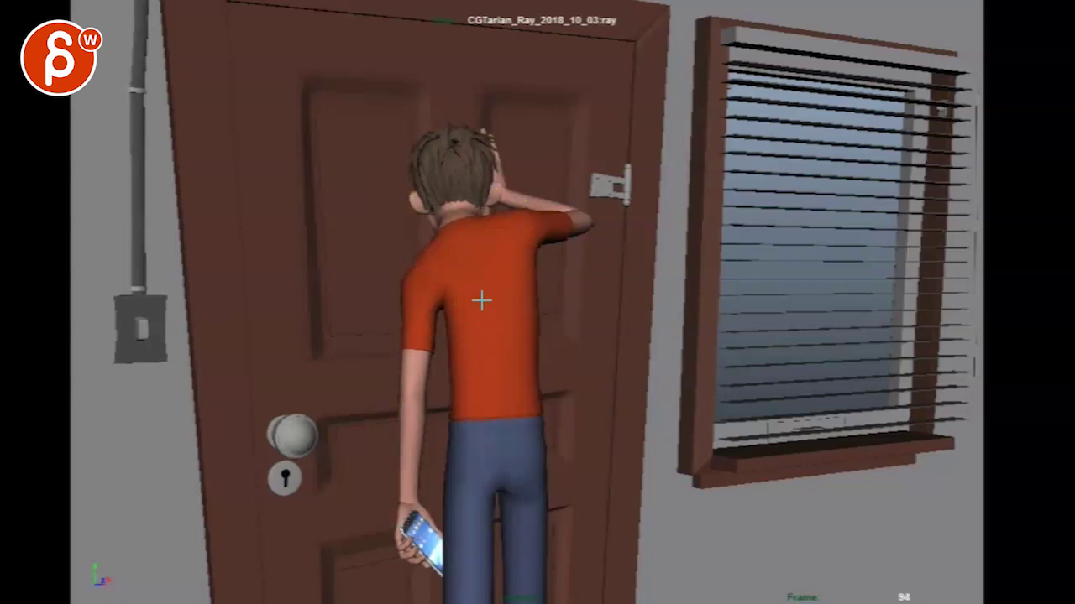
# Draw a straight vertical body line and a head-to-shoulder line over the boy at frame 94, and clear the markup
pyautogui.moveTo(508, 222); pyautogui.dragTo(501, 603)
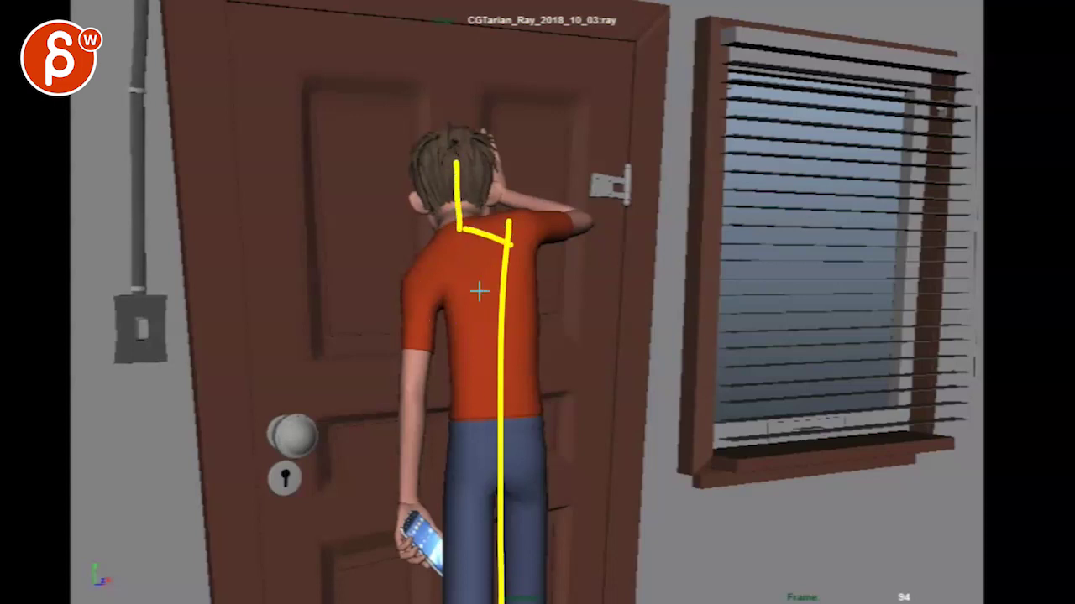
pyautogui.moveTo(499, 220)
pyautogui.mouseDown()
pyautogui.moveTo(522, 186)
pyautogui.moveTo(487, 185)
pyautogui.mouseUp()
pyautogui.press('Escape')
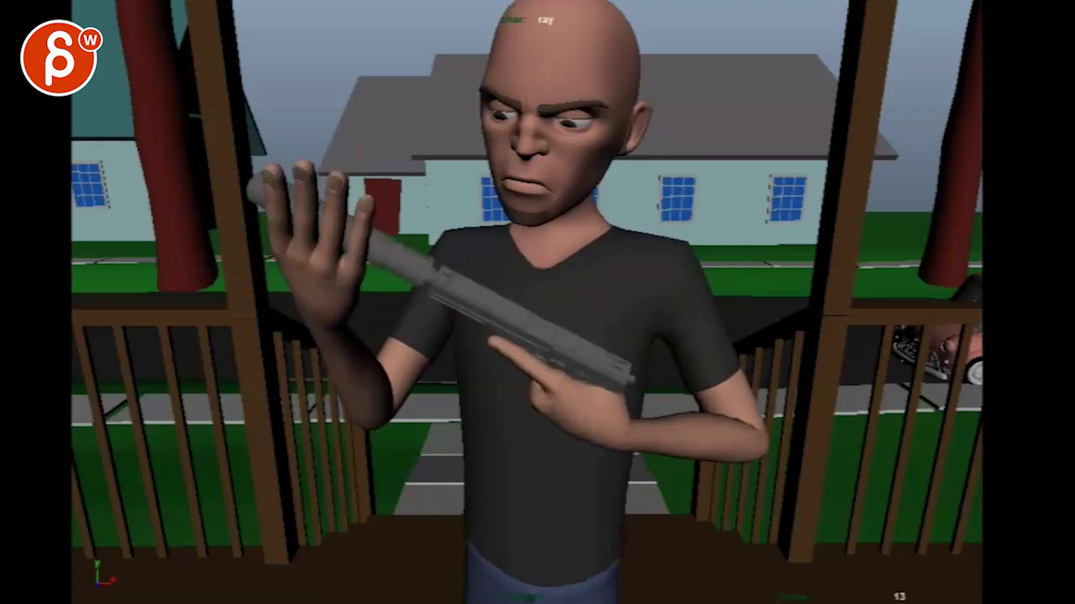
# Sketch shoulder, head and chin strokes on the bald man holding the gun, clear them, and mark his head at frame 38
pyautogui.moveTo(628, 264); pyautogui.dragTo(479, 245)
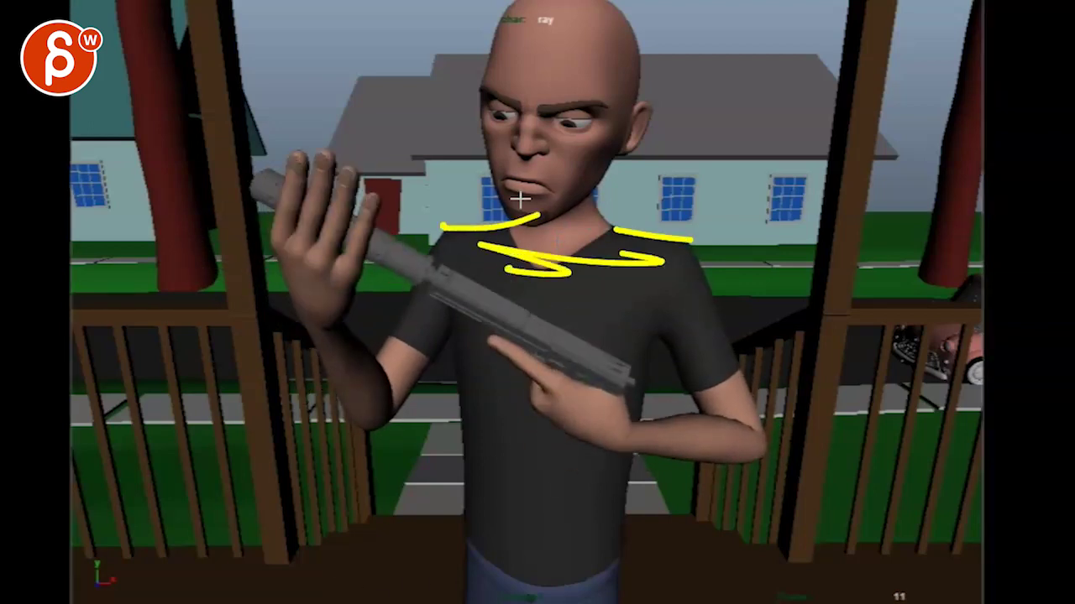
pyautogui.moveTo(476, 96); pyautogui.dragTo(623, 168)
pyautogui.moveTo(520, 159)
pyautogui.mouseDown()
pyautogui.moveTo(550, 220)
pyautogui.moveTo(521, 161)
pyautogui.mouseUp()
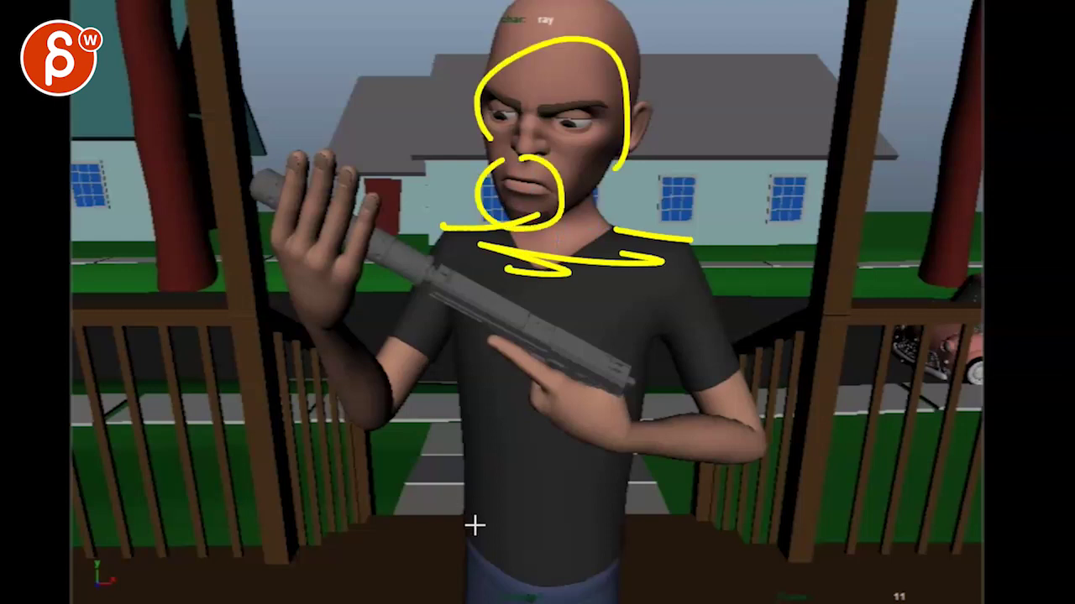
pyautogui.press('Escape')
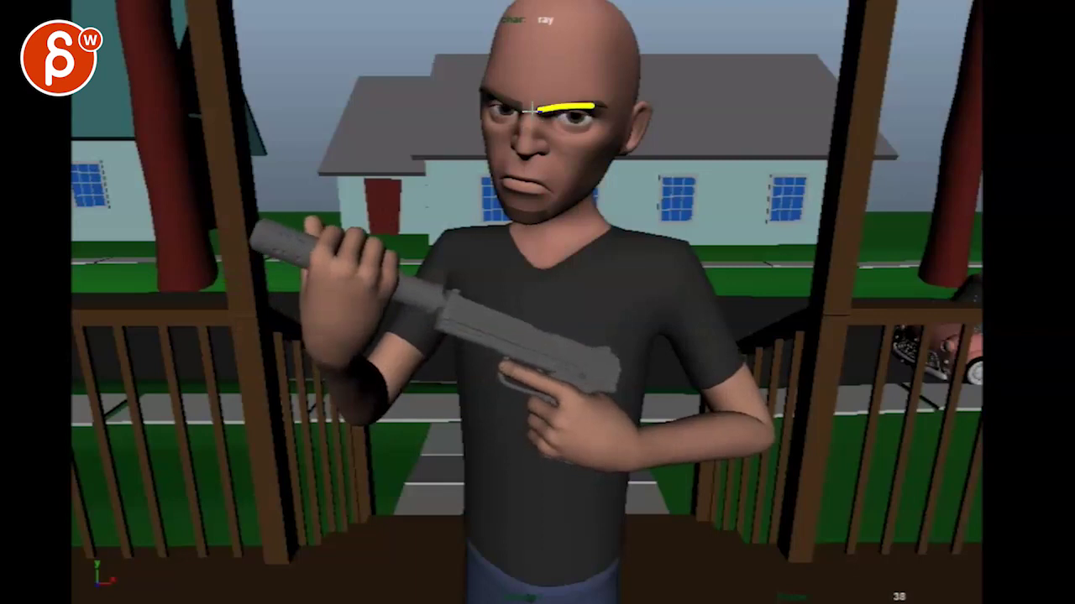
pyautogui.moveTo(461, 60)
pyautogui.mouseDown()
pyautogui.moveTo(453, 177)
pyautogui.moveTo(492, 68)
pyautogui.mouseUp()
pyautogui.press('space')
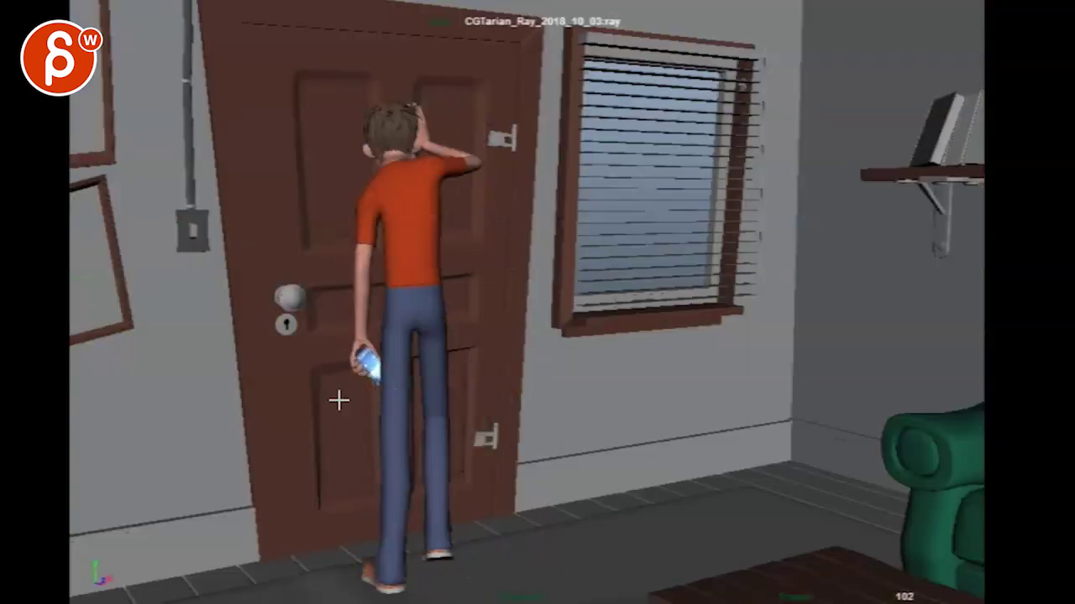
# Draw strokes along the boy's leg, hips and torso between frames 107 and 112 as he turns away from the door
pyautogui.press('Right')
pyautogui.press('Left')
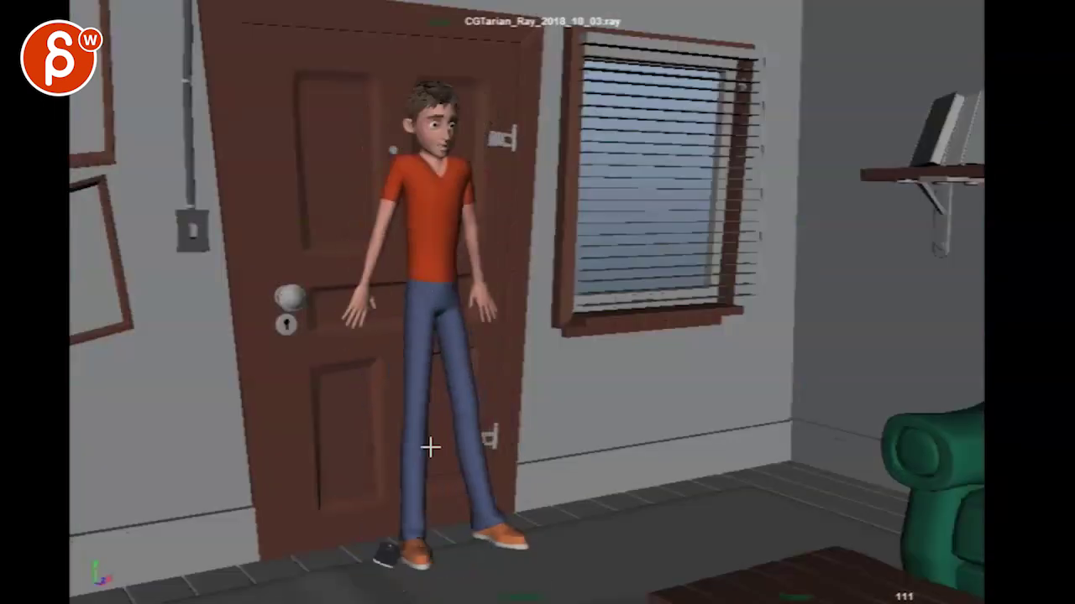
pyautogui.moveTo(485, 545); pyautogui.dragTo(424, 268)
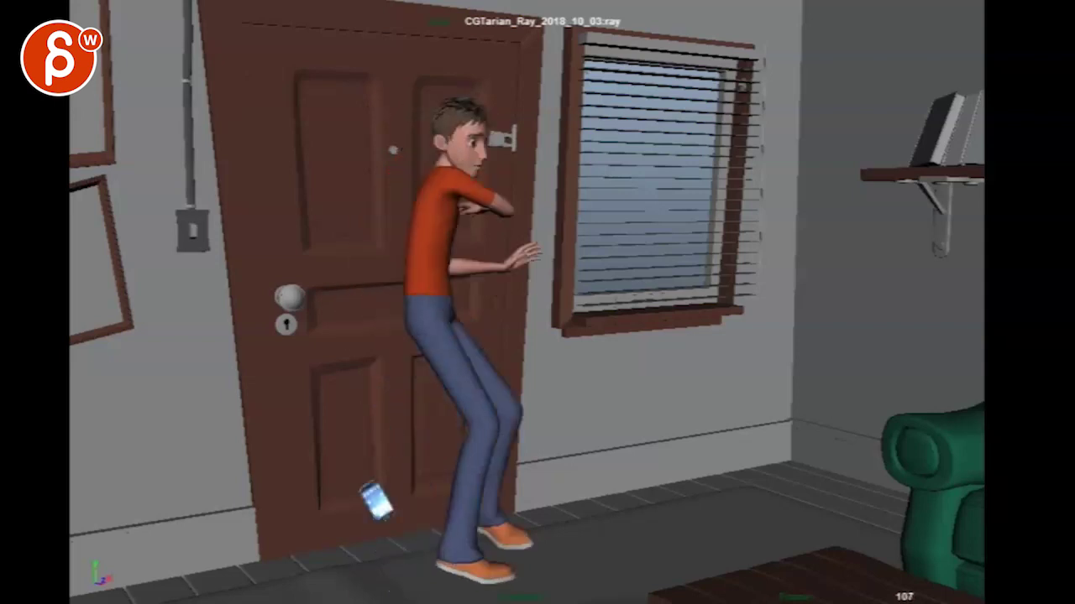
pyautogui.moveTo(453, 336); pyautogui.dragTo(407, 194)
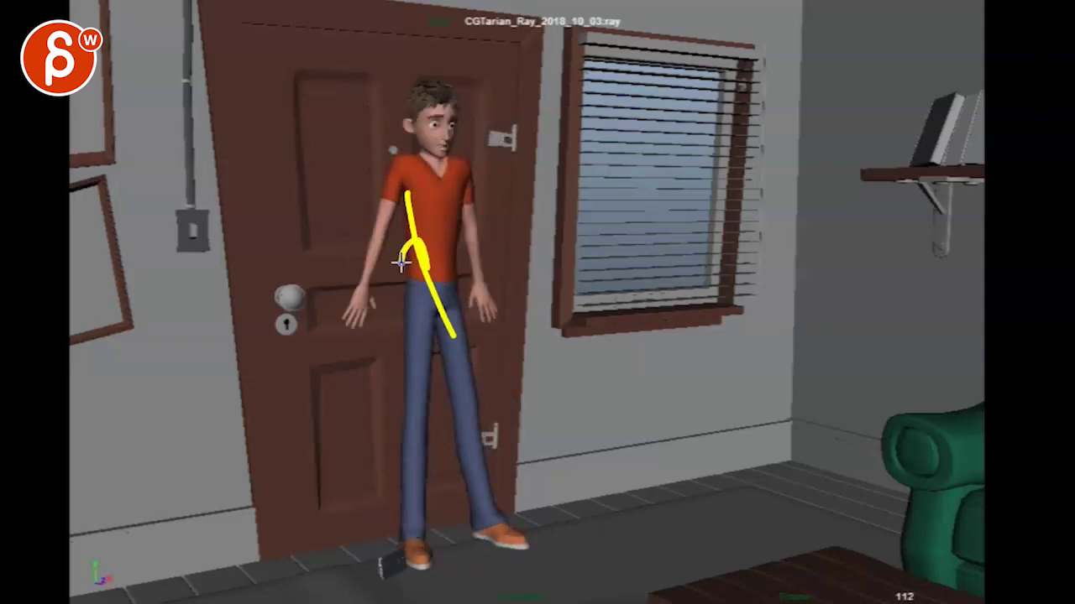
# Step forward through the boy's standing pose against the door and draw a short stroke beside his hand near the knob
pyautogui.press('Right')
pyautogui.press('Right')
pyautogui.press('Right')
pyautogui.press('Right')
pyautogui.moveTo(341, 293)
pyautogui.mouseDown()
pyautogui.moveTo(396, 277)
pyautogui.moveTo(333, 319)
pyautogui.mouseUp()
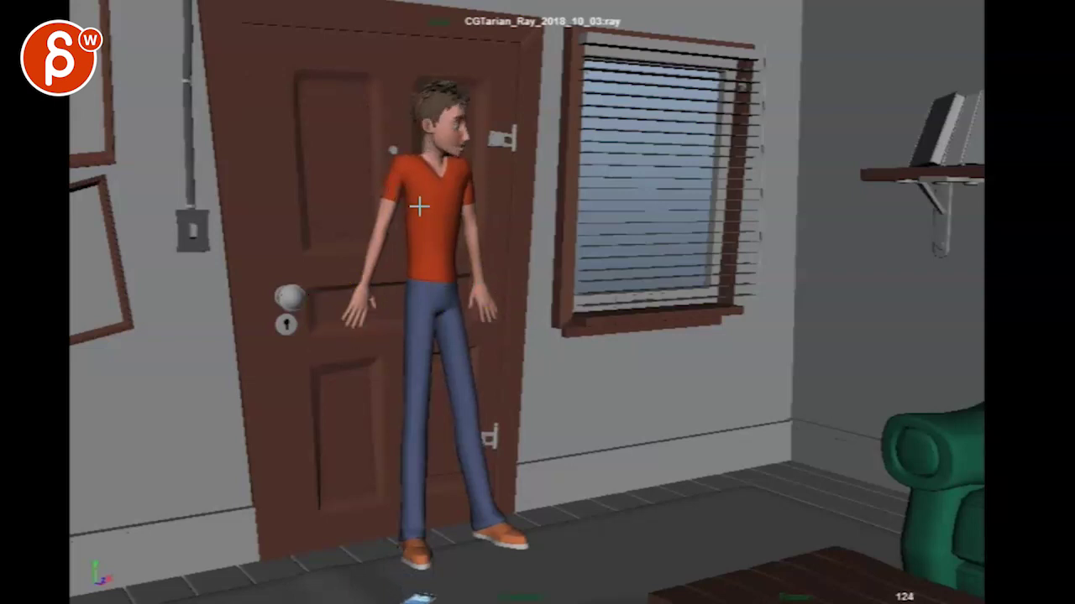
# Step back and forth around frame 124 to examine the boy's head turn toward the window
pyautogui.press('Left')
pyautogui.press('Left')
pyautogui.press('Left')
pyautogui.press('Right')
pyautogui.press('Right')
pyautogui.press('Left')
pyautogui.press('Left')
pyautogui.press('Right')
pyautogui.press('Right')
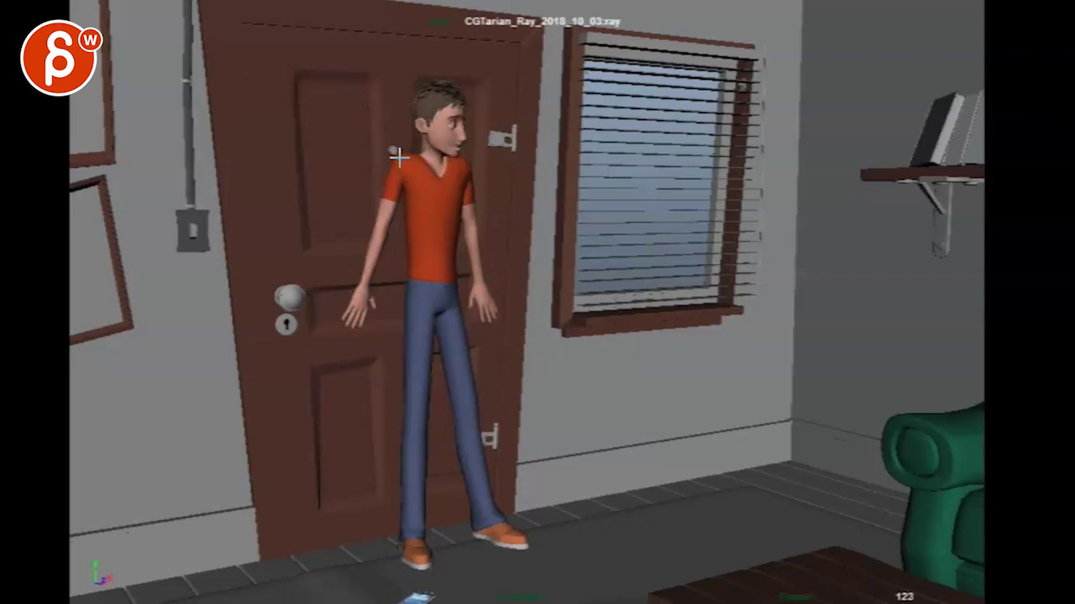
# Compare the boy's head positions between frames 119 and 123, stepping backward and forward through the turn
pyautogui.hotkey('alt', ',')
pyautogui.hotkey('alt', ',')
pyautogui.hotkey('alt', ',')
pyautogui.hotkey('alt', ',')
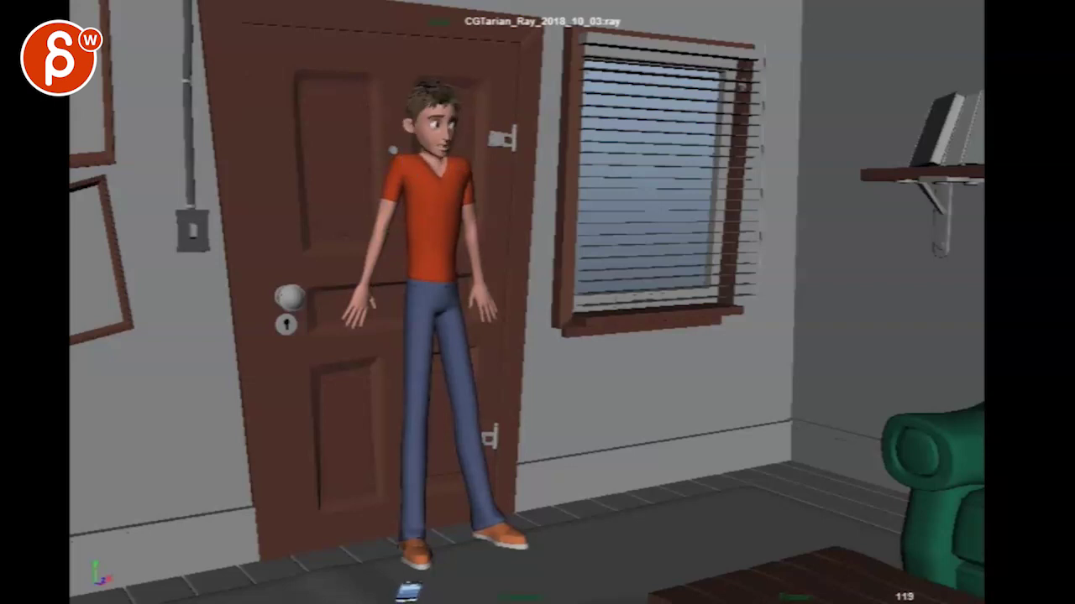
pyautogui.hotkey('alt', '.')
pyautogui.hotkey('alt', '.')
pyautogui.hotkey('alt', '.')
pyautogui.hotkey('alt', '.')
pyautogui.press('Right')
pyautogui.press('Right')
pyautogui.press('Left')
pyautogui.press('Left')
pyautogui.press('Left')
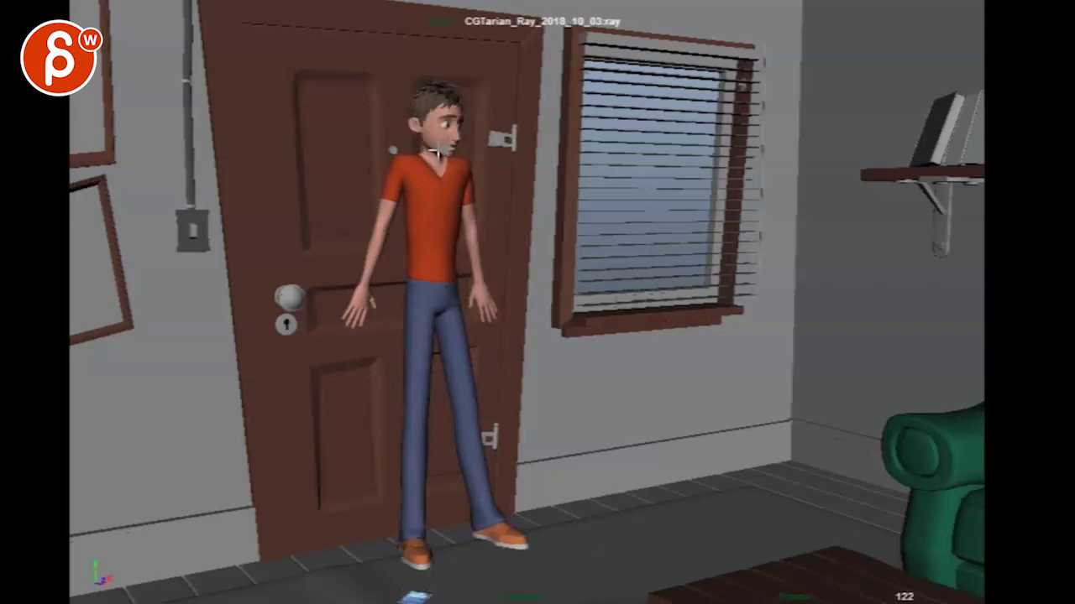
# Draw strokes across the boy's head and down his torso around frame 126, and resume playback
pyautogui.press('Right')
pyautogui.press('Right')
pyautogui.moveTo(391, 132); pyautogui.dragTo(454, 134)
pyautogui.hotkey('alt', '.')
pyautogui.hotkey('alt', '.')
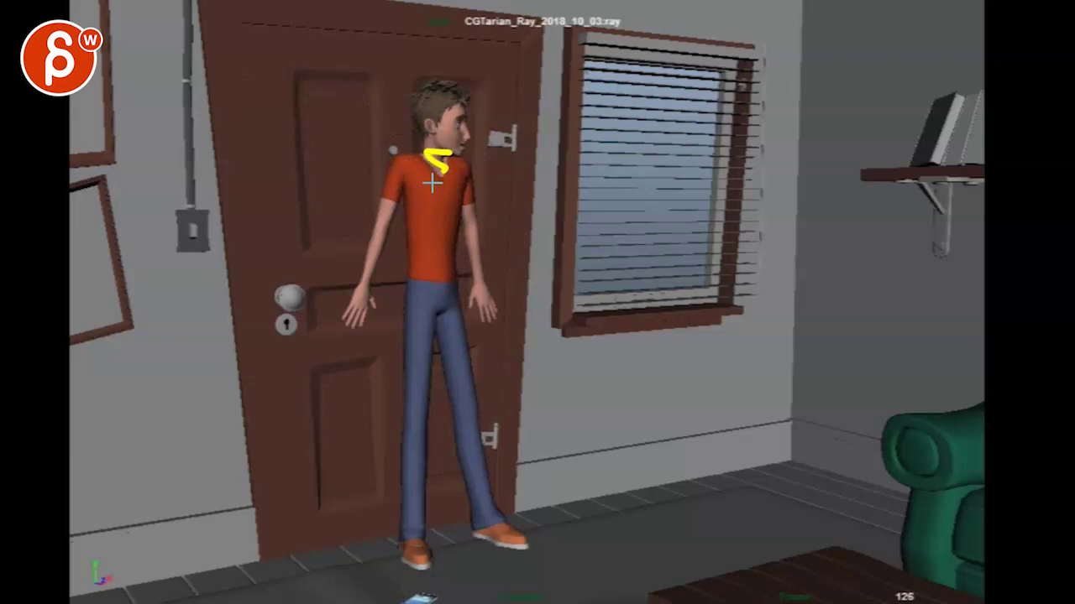
pyautogui.moveTo(433, 183); pyautogui.dragTo(453, 271)
pyautogui.press('space')
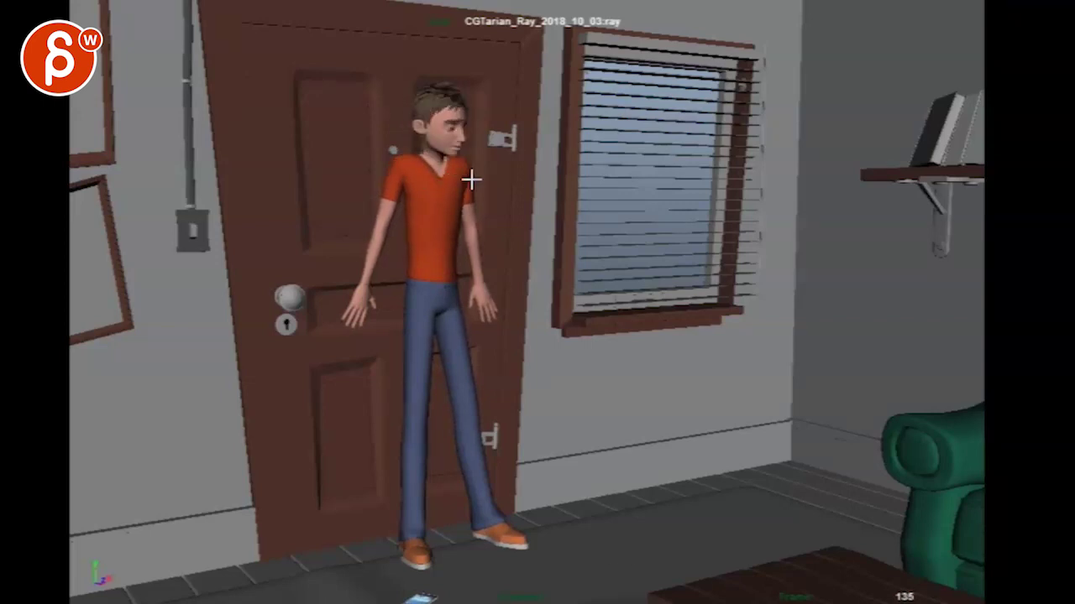
# Draw a curve along the boy's arm at frame 141, and a horizontal stroke across the bald man's shoulders at frame 42
pyautogui.moveTo(413, 163); pyautogui.dragTo(340, 312)
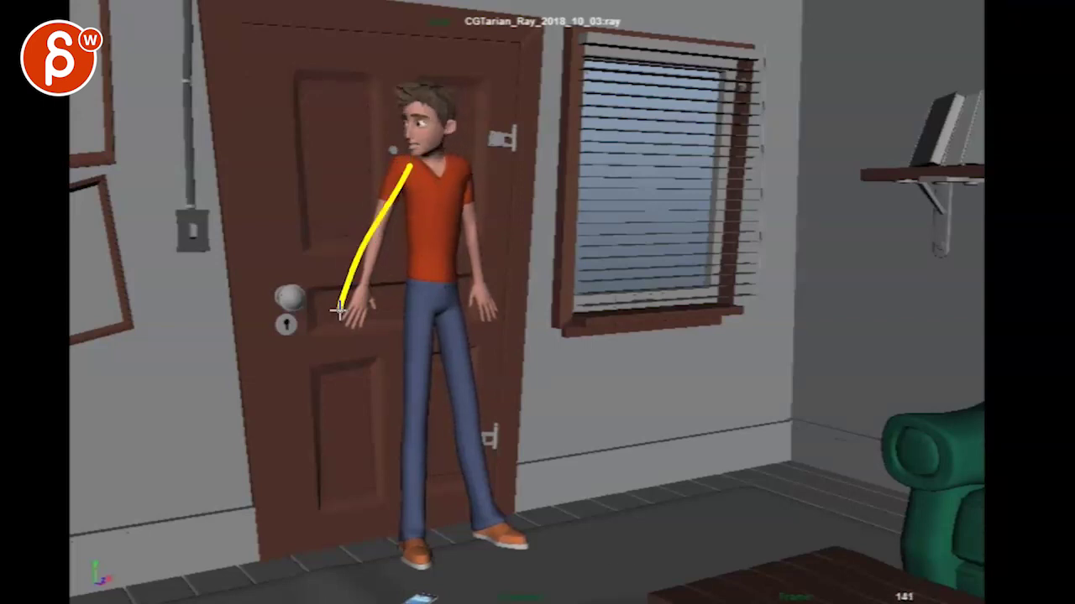
pyautogui.press('Left')
pyautogui.press('Left')
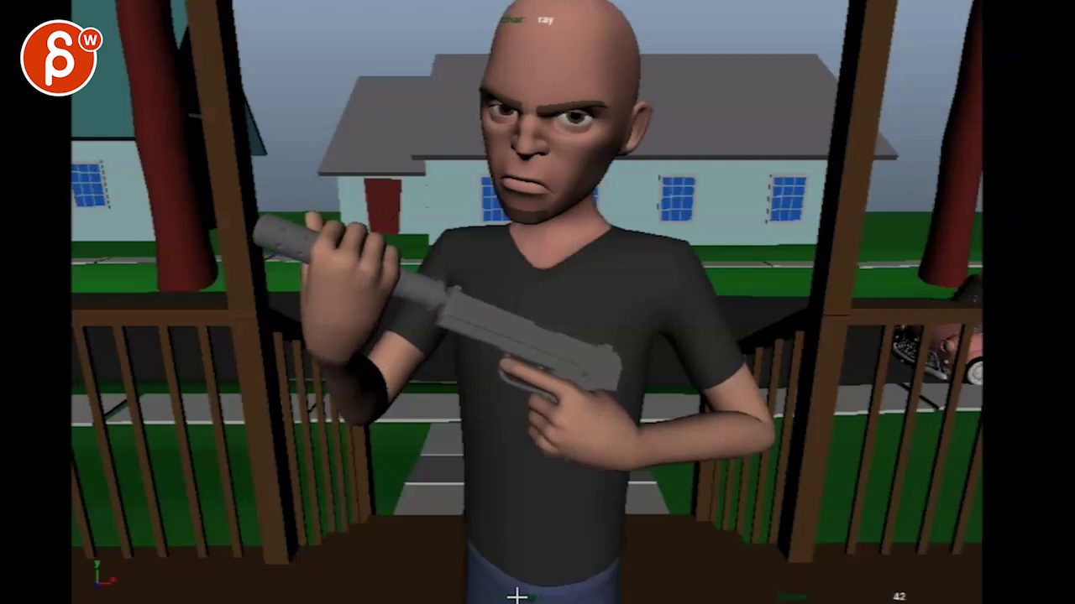
pyautogui.moveTo(691, 200); pyautogui.dragTo(388, 199)
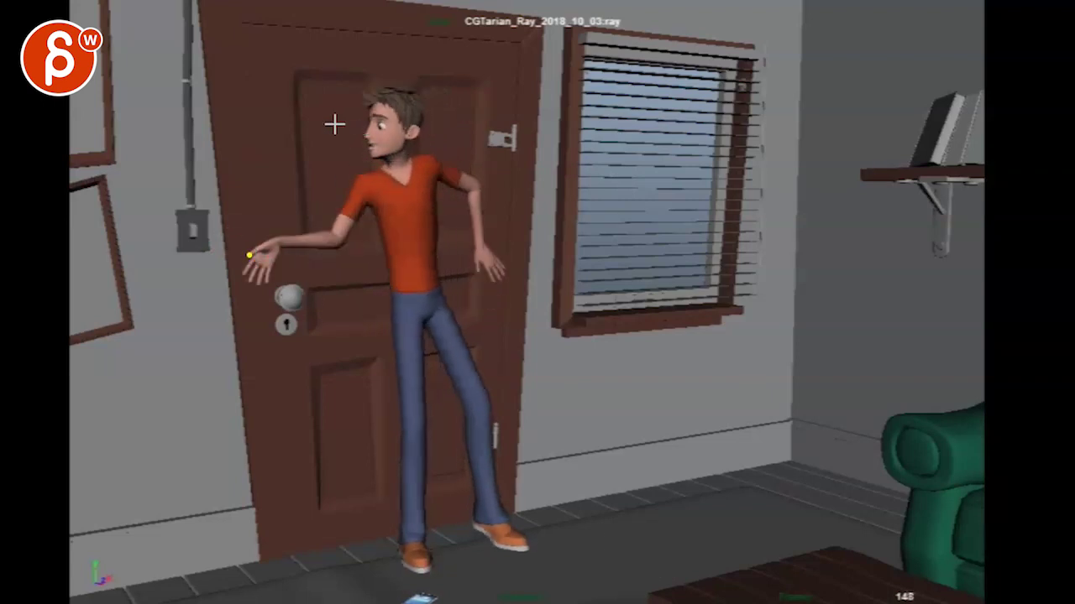
# Step through the boy's arm reach to frame 149 and draw a short curved stroke beyond the light switch
pyautogui.press('Right')
pyautogui.press('Right')
pyautogui.press('Left')
pyautogui.moveTo(123, 230); pyautogui.dragTo(147, 191)
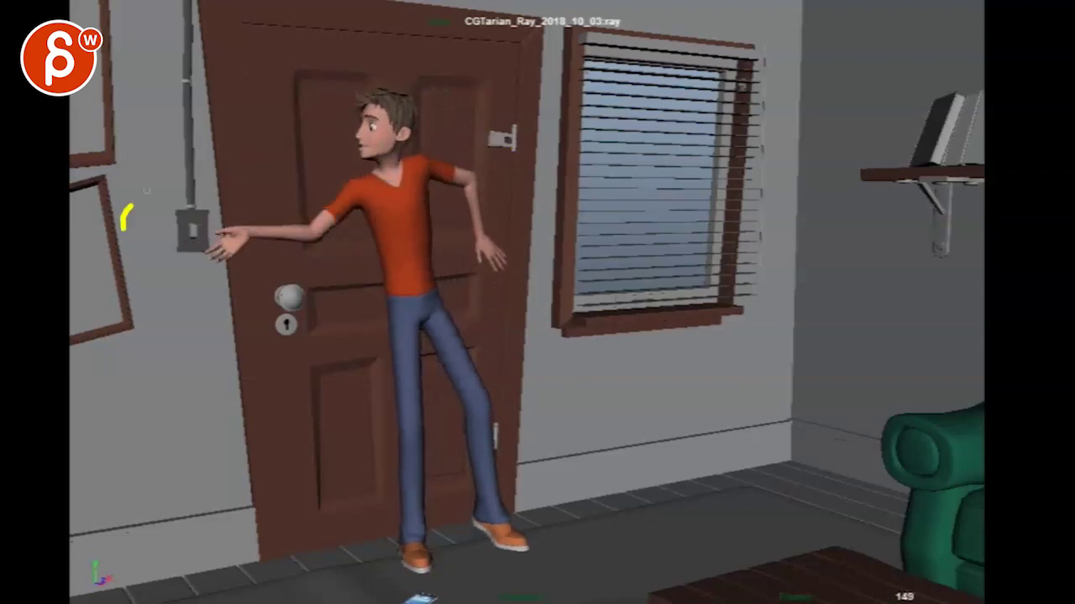
# Step back from frame 149 past frame 142 to examine the boy's pose and head turn leading into the reach
pyautogui.press('Left')
pyautogui.press('Left')
pyautogui.press('Left')
pyautogui.press('Left')
pyautogui.press('Left')
pyautogui.press('Left')
pyautogui.press('Left')
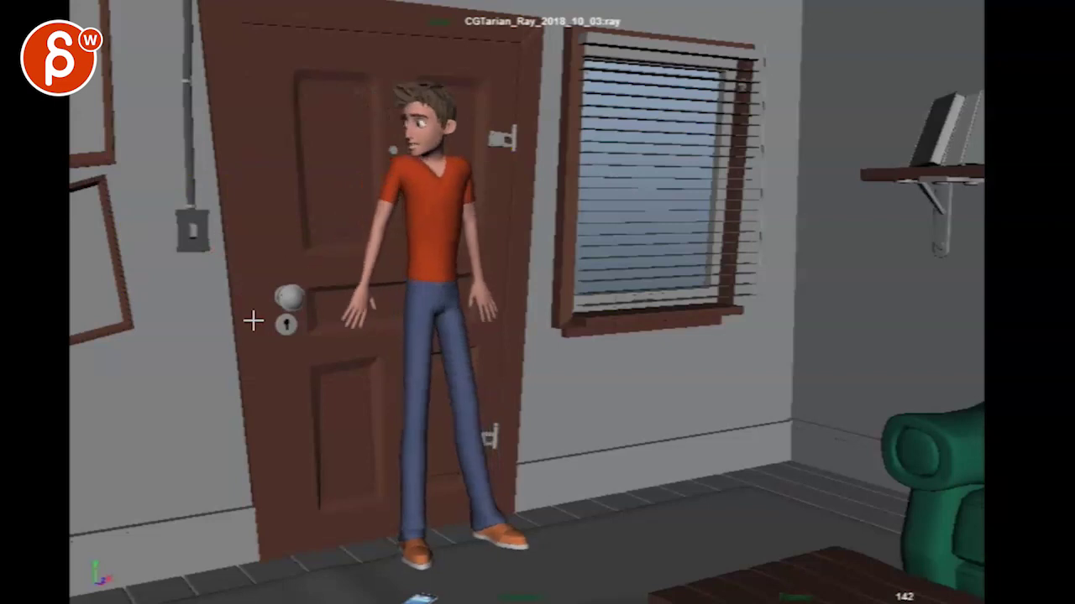
pyautogui.press('Left')
pyautogui.press('Left')
pyautogui.press('Left')
pyautogui.press('Left')
pyautogui.press('Left')
pyautogui.press('Left')
pyautogui.press('Left')
pyautogui.press('Left')
pyautogui.press('Left')
pyautogui.press('Left')
pyautogui.press('Left')
pyautogui.press('Left')
pyautogui.press('Left')
pyautogui.press('Left')
pyautogui.press('Left')
pyautogui.press('Left')
pyautogui.press('Left')
# Step forward through frame 146 to frame 150 to examine how the boy's head and arm lead the reach
pyautogui.press('Right')
pyautogui.press('Right')
pyautogui.press('Right')
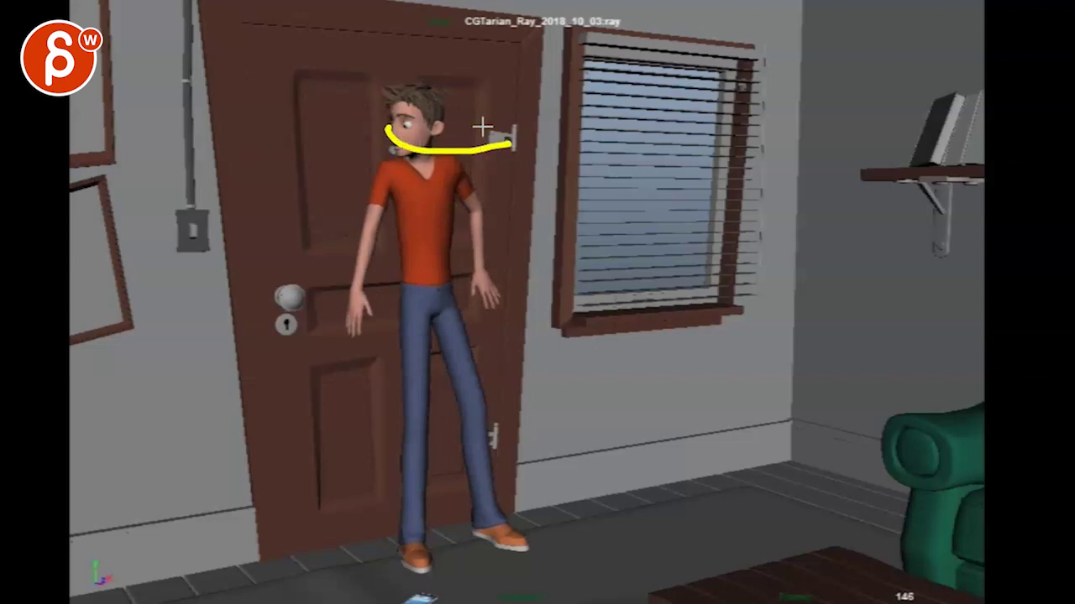
pyautogui.press('Right')
pyautogui.press('Right')
pyautogui.press('Right')
pyautogui.press('Right')
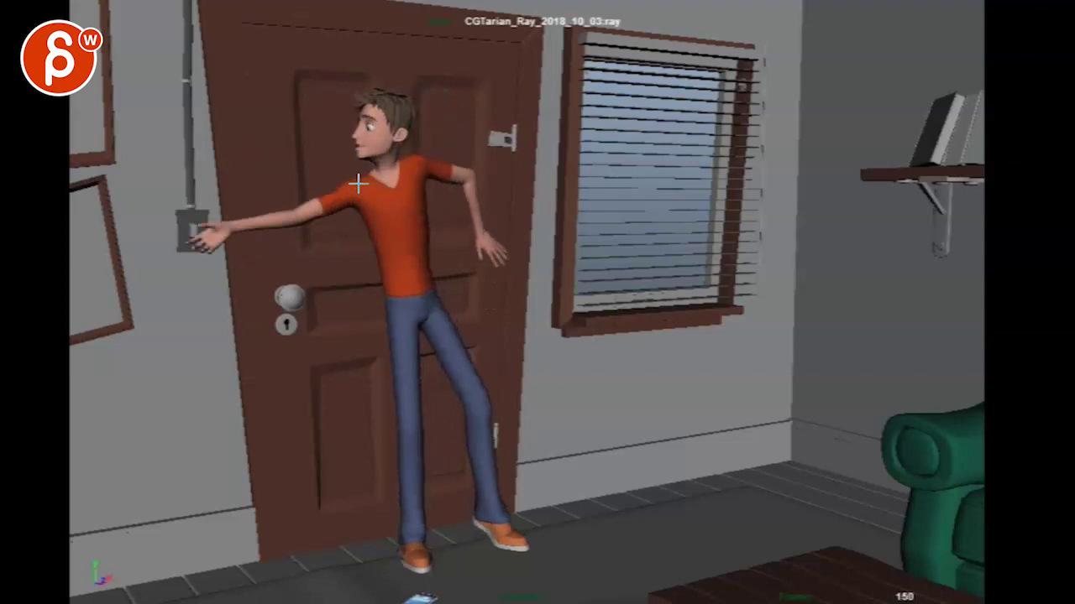